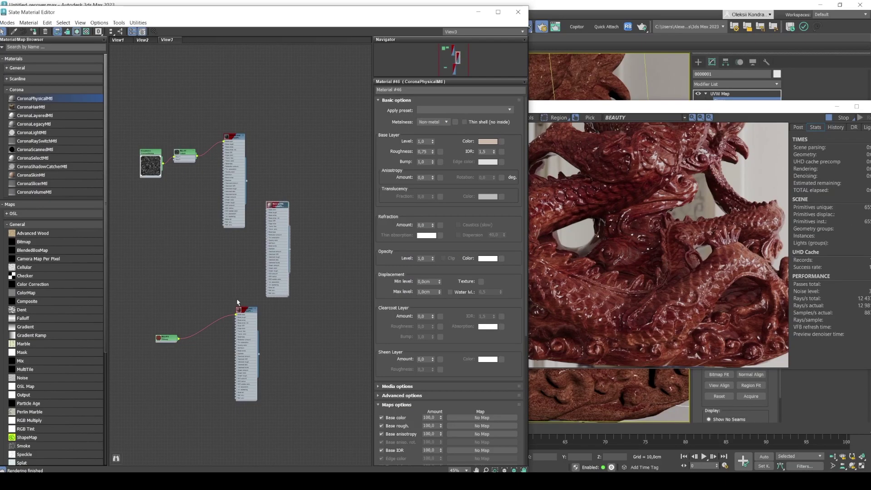
# Tidy the material node graph, view the Falloff mask settings, and close the render result
pyautogui.moveTo(251, 312); pyautogui.dragTo(281, 325)
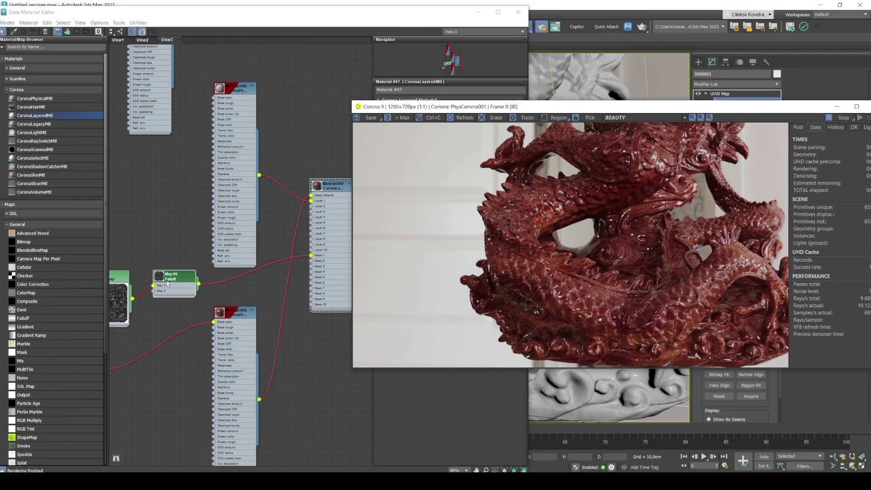
pyautogui.doubleClick(167, 284)
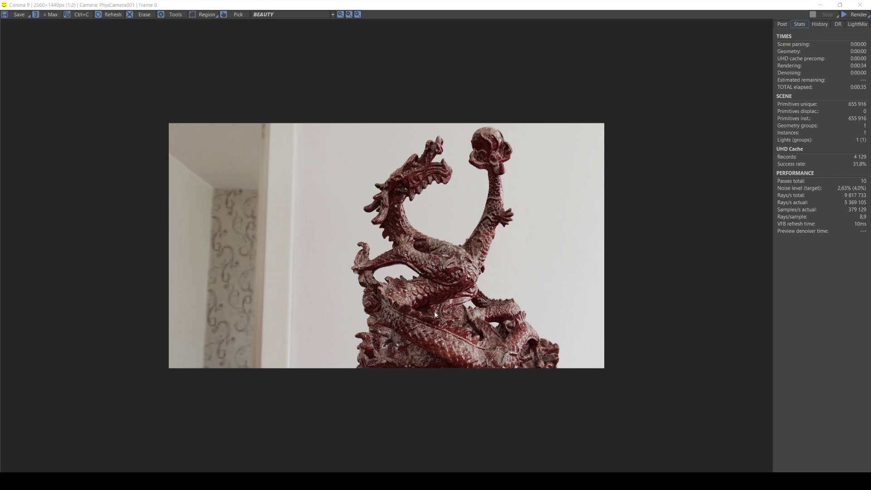
pyautogui.click(861, 5)
# Orbit, dolly back and truck the camera so the whole dragon sits right of centre
pyautogui.scroll(3, 447, 244)
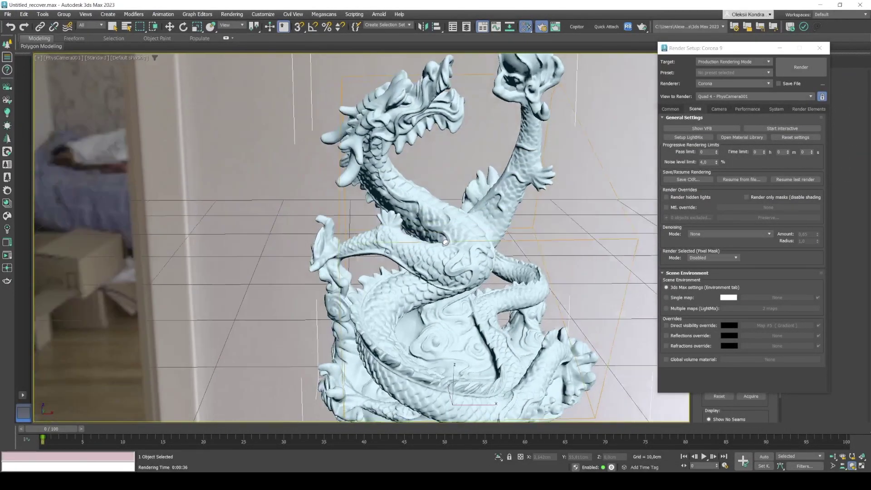
pyautogui.moveTo(447, 244)
pyautogui.keyDown('alt'); pyautogui.mouseDown(button='middle')
pyautogui.moveTo(476, 237)
pyautogui.moveTo(436, 234)
pyautogui.mouseUp(button='middle'); pyautogui.keyUp('alt')
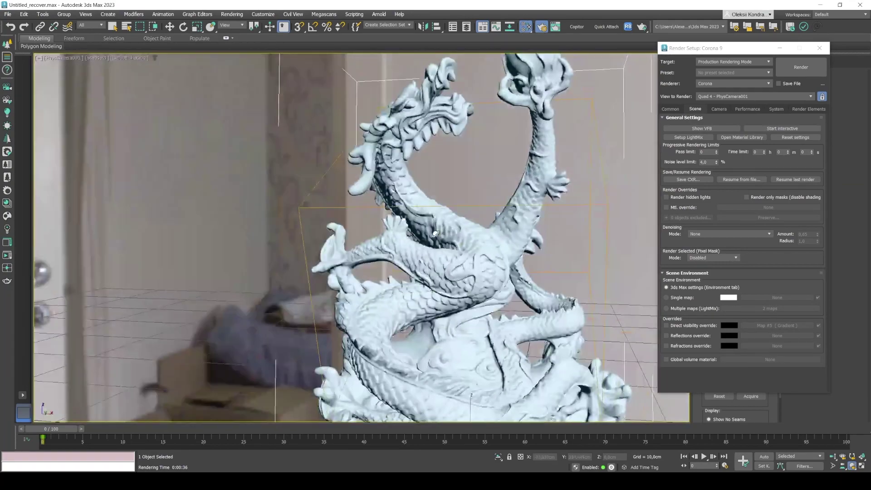
pyautogui.click(833, 456)
pyautogui.moveTo(402, 161); pyautogui.dragTo(397, 170)
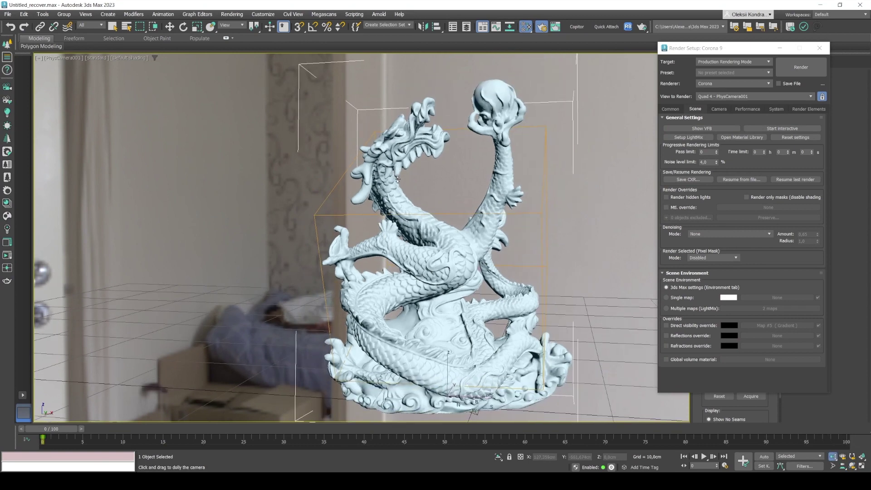
pyautogui.moveTo(395, 188); pyautogui.dragTo(447, 175, button='middle')
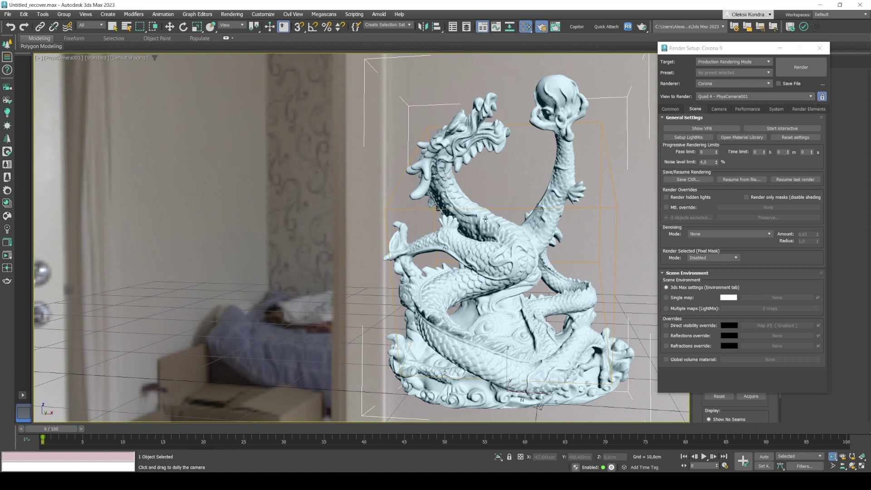
pyautogui.press('Scroll_Lock')
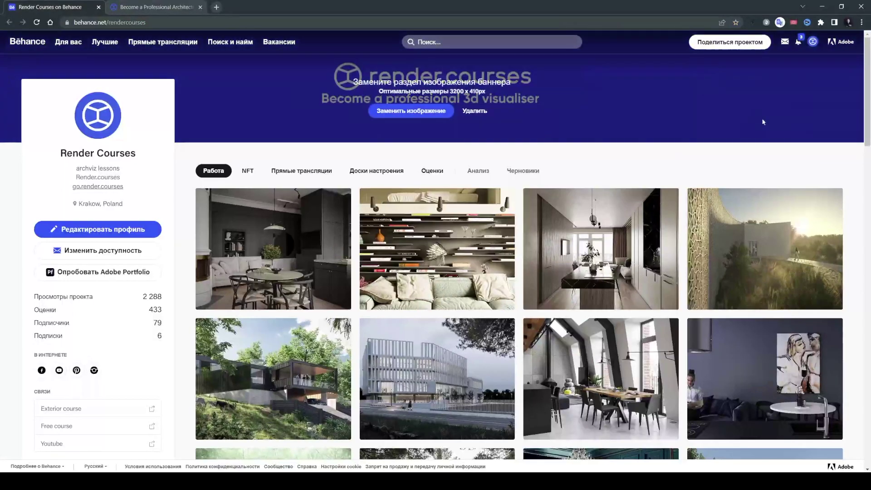
# Scroll through the Render Courses archviz portfolio grid, then switch to the go.render.courses tab
pyautogui.scroll(-2, 847, 158)
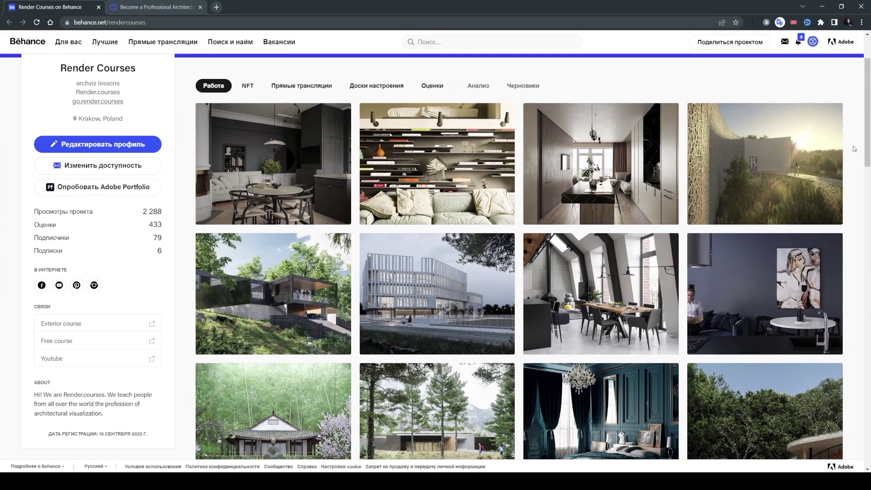
pyautogui.scroll(-5, 855, 149)
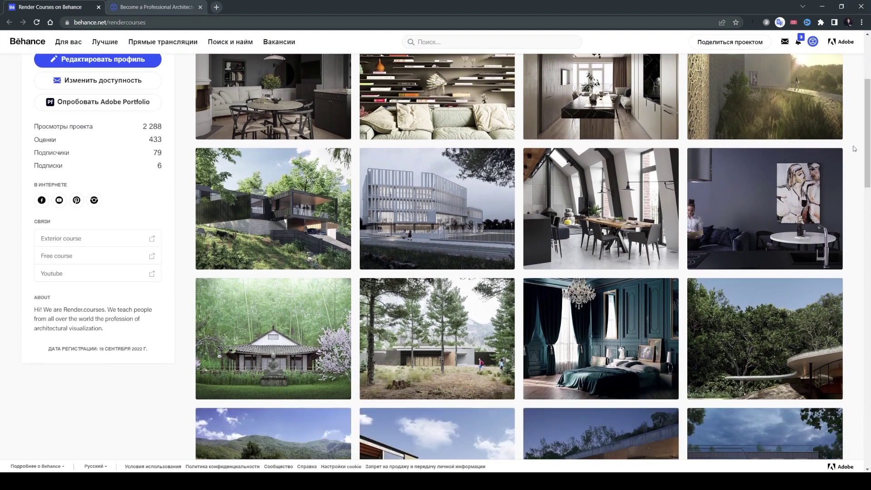
pyautogui.scroll(-3, 855, 149)
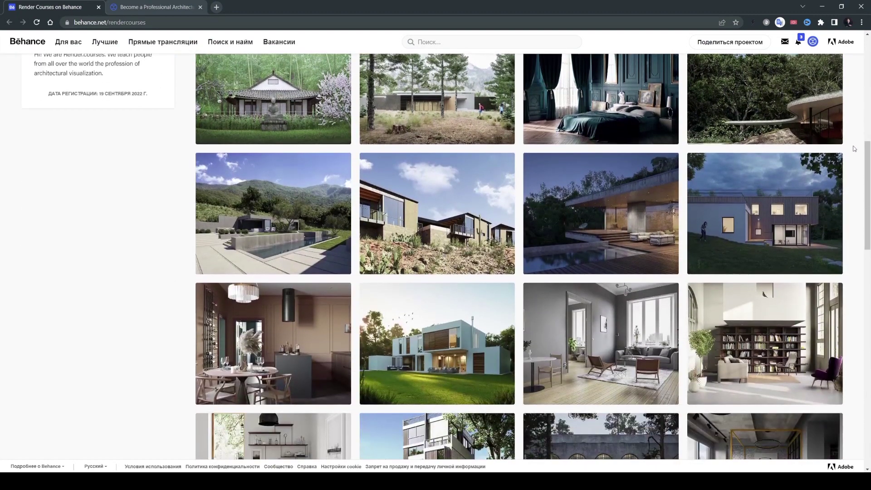
pyautogui.scroll(-2, 854, 149)
pyautogui.scroll(-1, 855, 149)
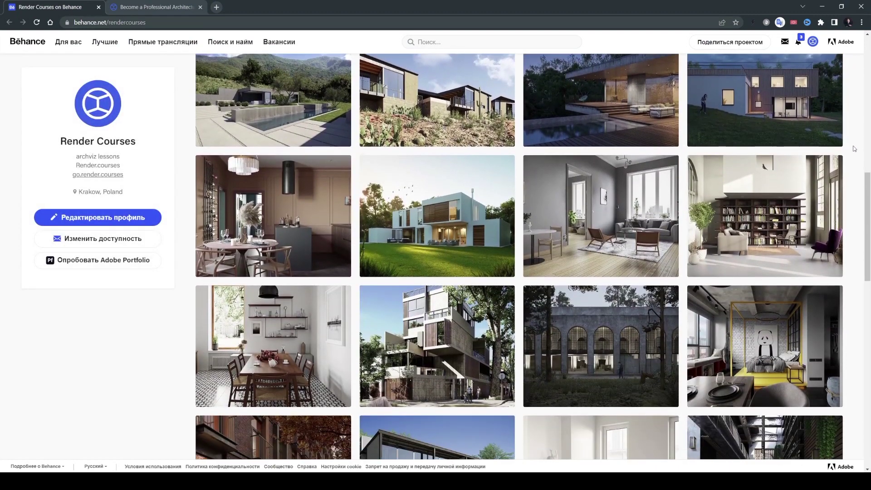
pyautogui.scroll(-2, 855, 149)
pyautogui.scroll(-4, 855, 149)
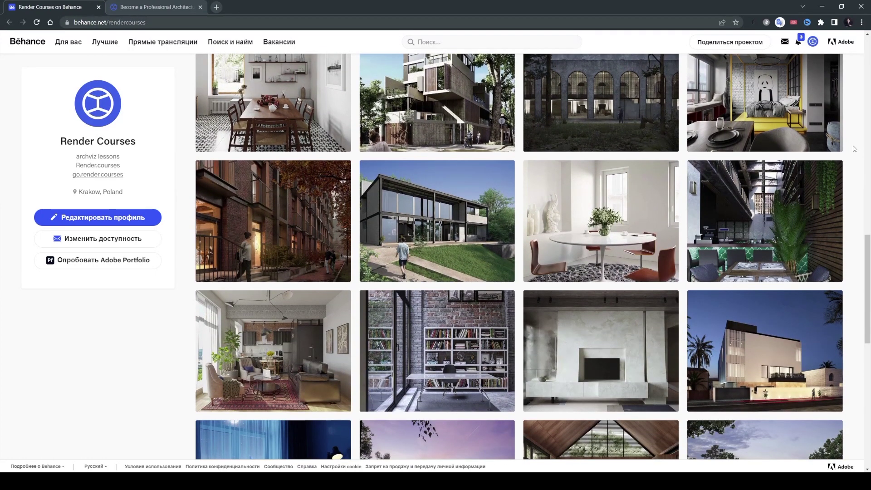
pyautogui.scroll(-3, 855, 148)
pyautogui.scroll(-2, 855, 149)
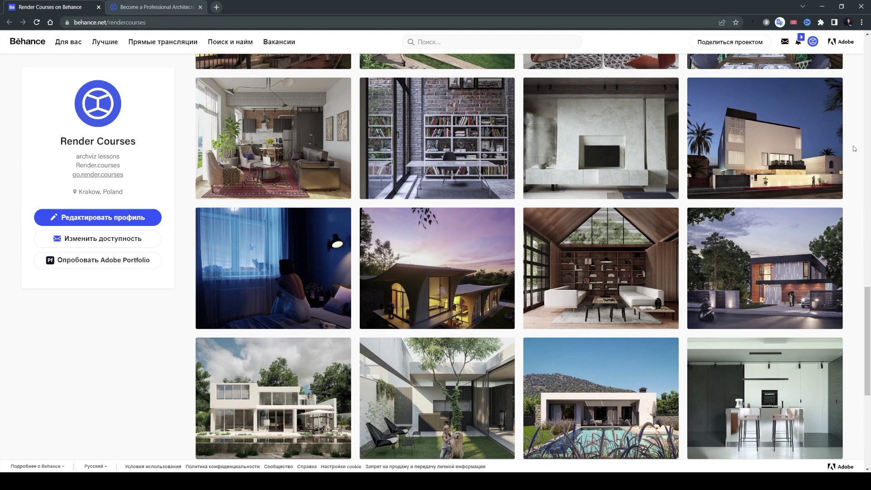
pyautogui.scroll(-4, 855, 149)
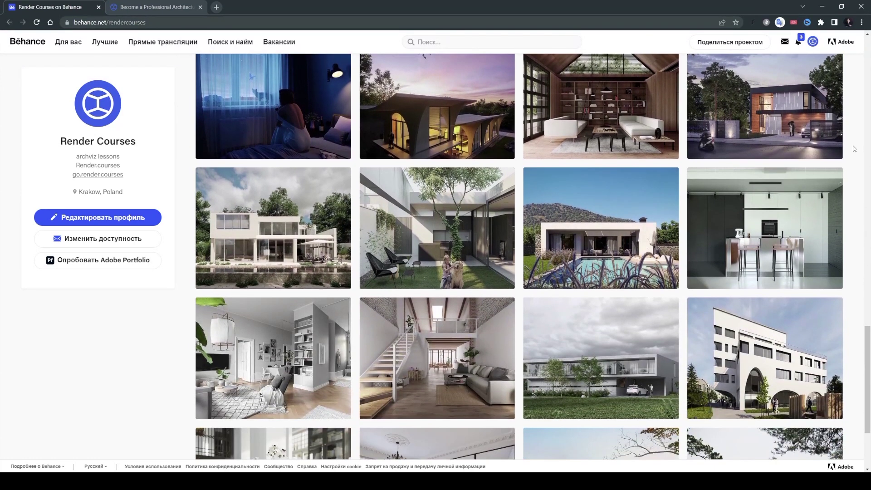
pyautogui.scroll(-2, 855, 149)
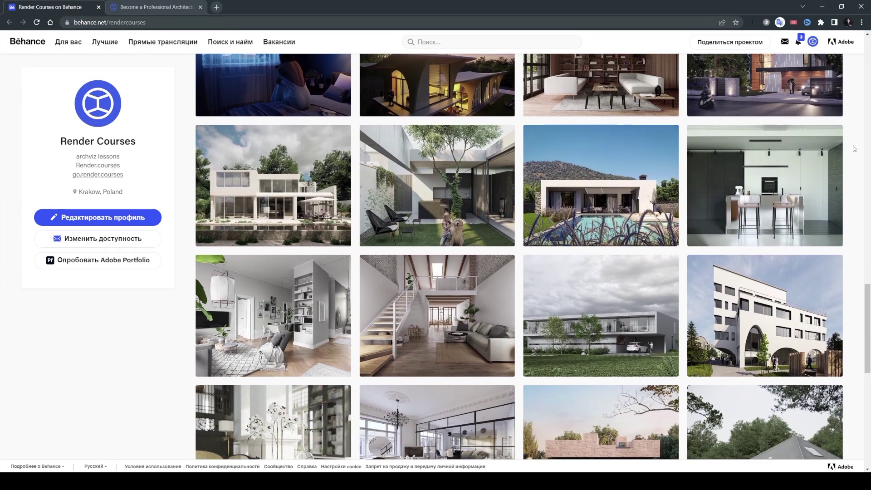
pyautogui.scroll(-1, 854, 149)
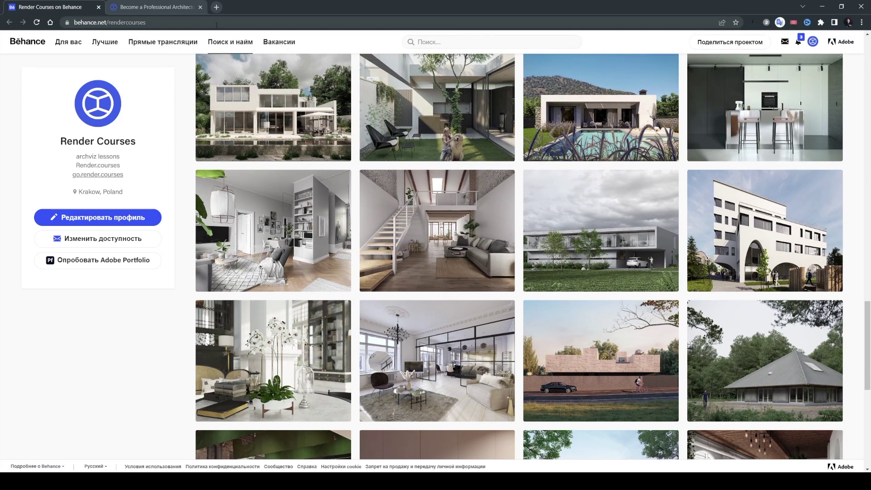
pyautogui.click(165, 10)
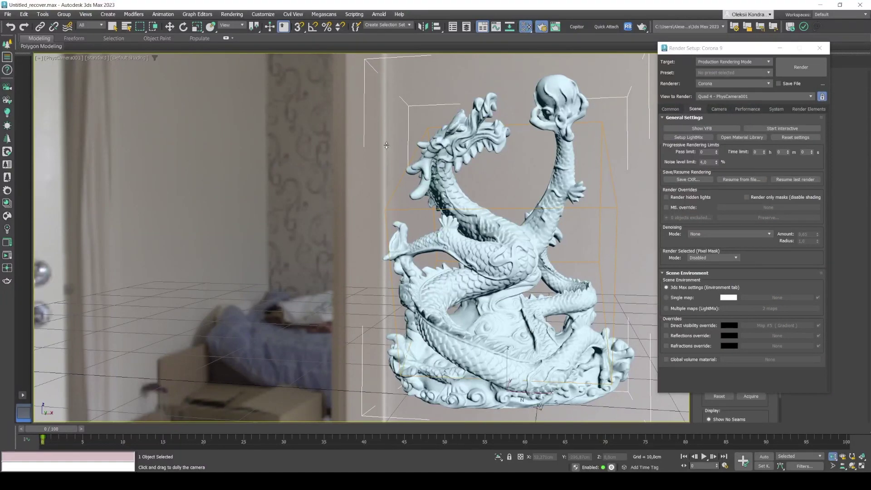
# Dolly the camera closer, open the Slate Material Editor with M, and add a CoronaPhysicalMtl node
pyautogui.moveTo(418, 176); pyautogui.dragTo(418, 150)
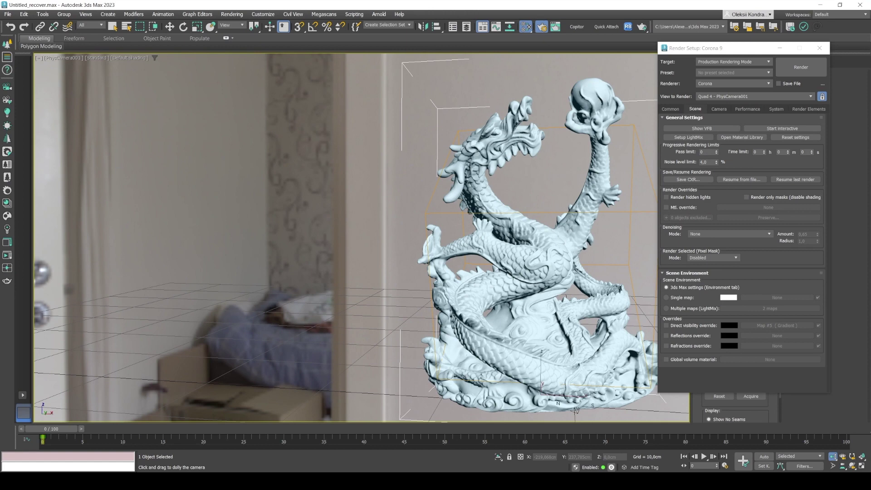
pyautogui.press('m')
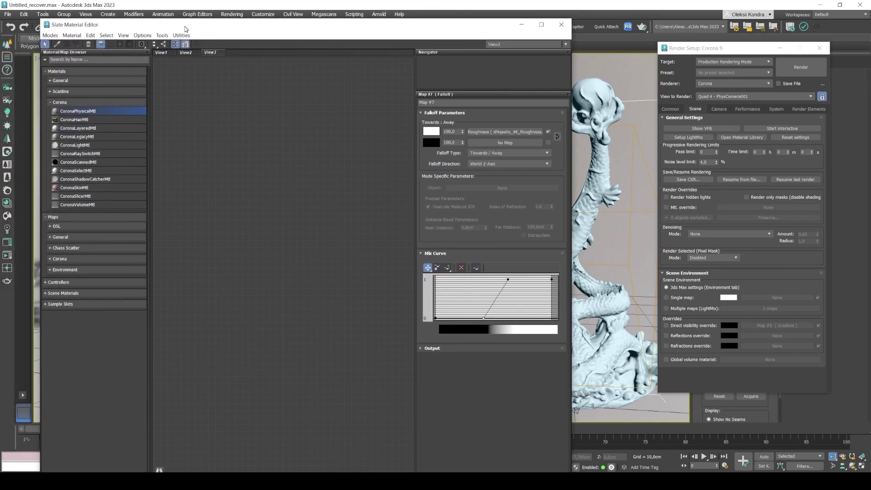
pyautogui.moveTo(153, 18)
pyautogui.mouseDown()
pyautogui.moveTo(152, 31)
pyautogui.moveTo(148, 22)
pyautogui.mouseUp()
pyautogui.moveTo(225, 20); pyautogui.dragTo(208, 18)
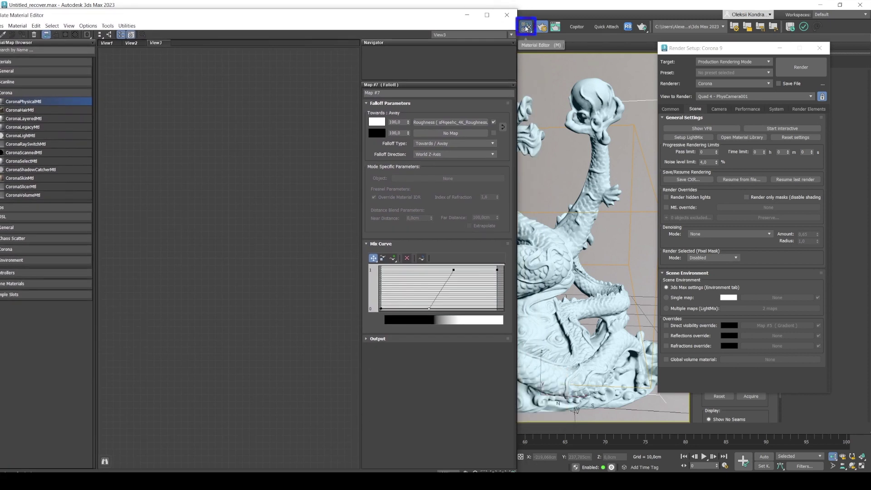
pyautogui.moveTo(152, 20); pyautogui.dragTo(178, 14)
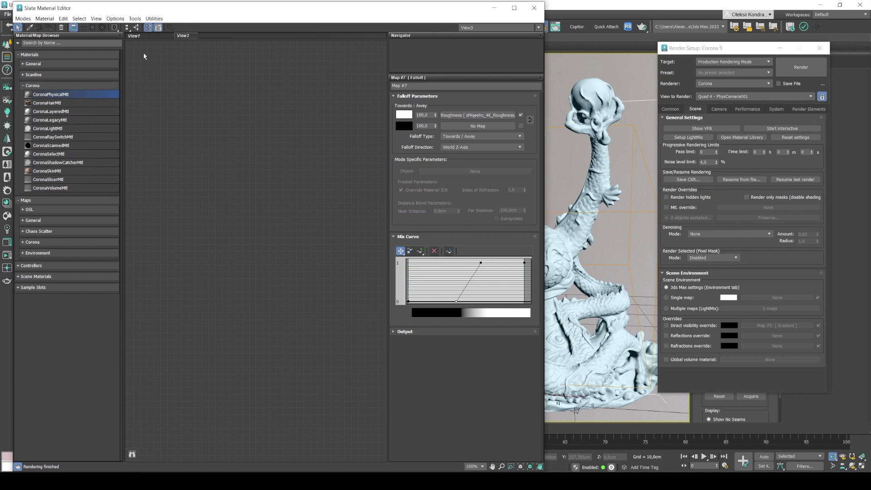
pyautogui.moveTo(46, 95)
pyautogui.mouseDown()
pyautogui.moveTo(185, 123)
pyautogui.moveTo(251, 167)
pyautogui.mouseUp()
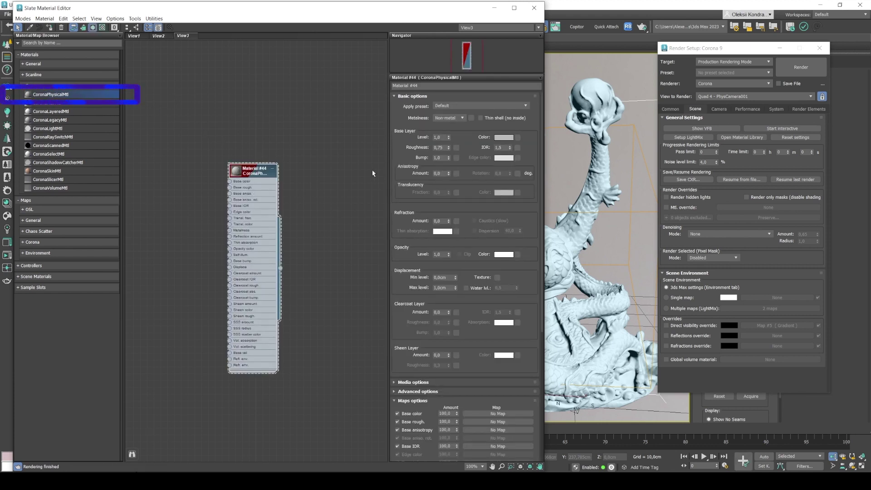
# Assign the new CoronaPhysicalMtl to the dragon and start an interactive Corona render
pyautogui.moveTo(244, 11); pyautogui.dragTo(227, 71)
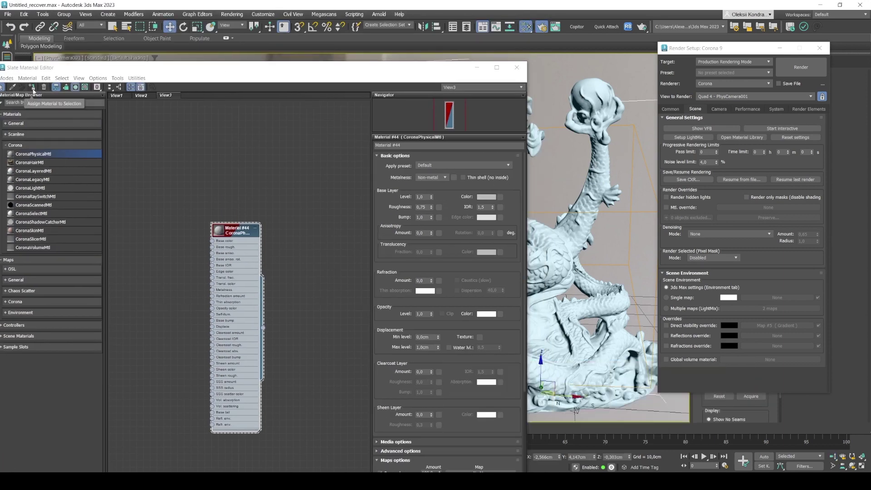
pyautogui.click(32, 88)
pyautogui.moveTo(211, 72); pyautogui.dragTo(213, 20)
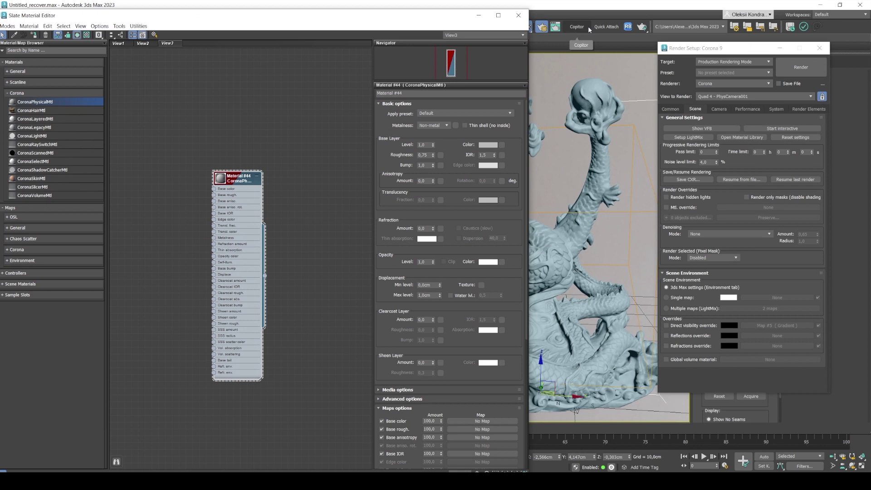
pyautogui.click(775, 130)
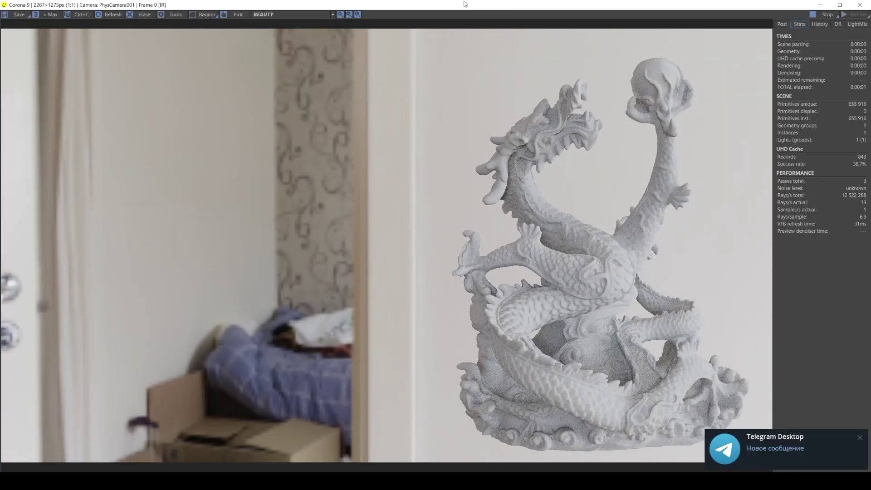
# Dismiss the chat notification, reposition the render window, and orbit the camera while the white dragon renders
pyautogui.click(860, 437)
pyautogui.press('Scroll_Lock')
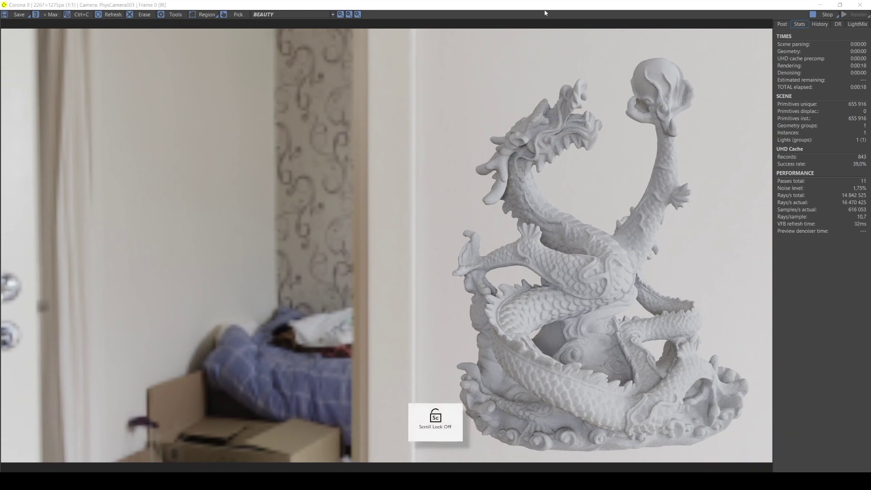
pyautogui.click(840, 5)
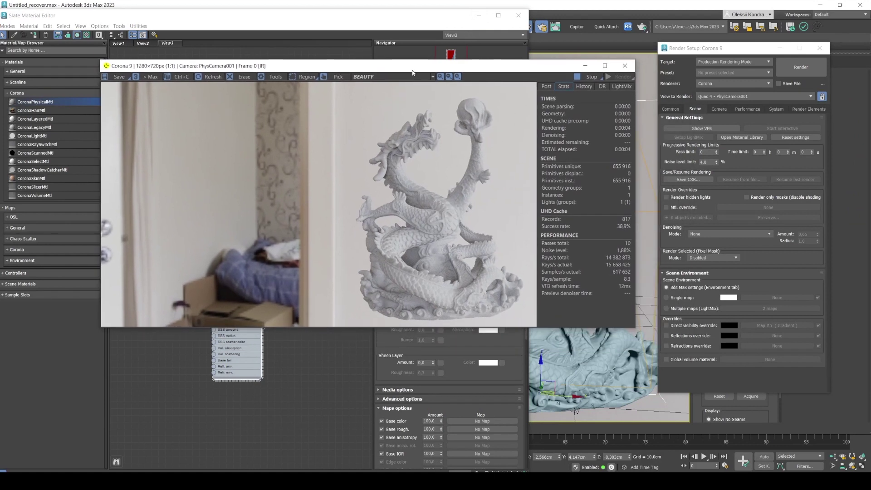
pyautogui.moveTo(463, 90); pyautogui.dragTo(410, 69)
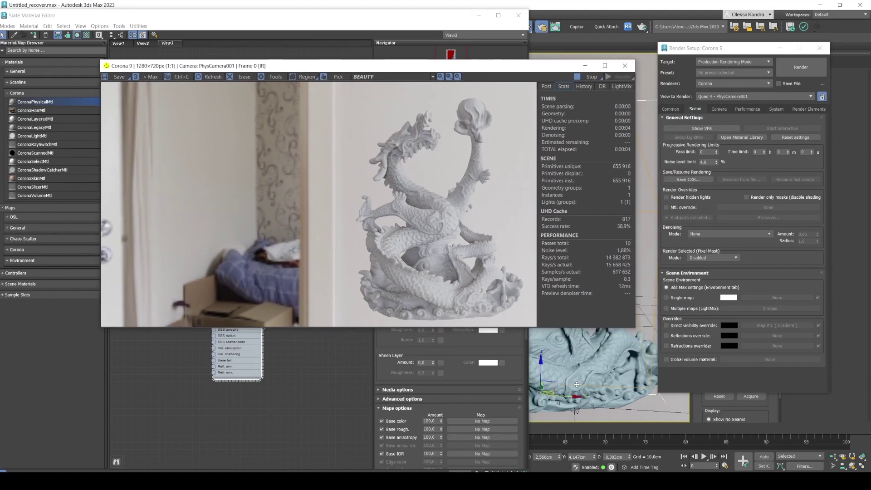
pyautogui.click(852, 466)
pyautogui.moveTo(611, 371); pyautogui.dragTo(522, 347)
pyautogui.moveTo(352, 70); pyautogui.dragTo(574, 19)
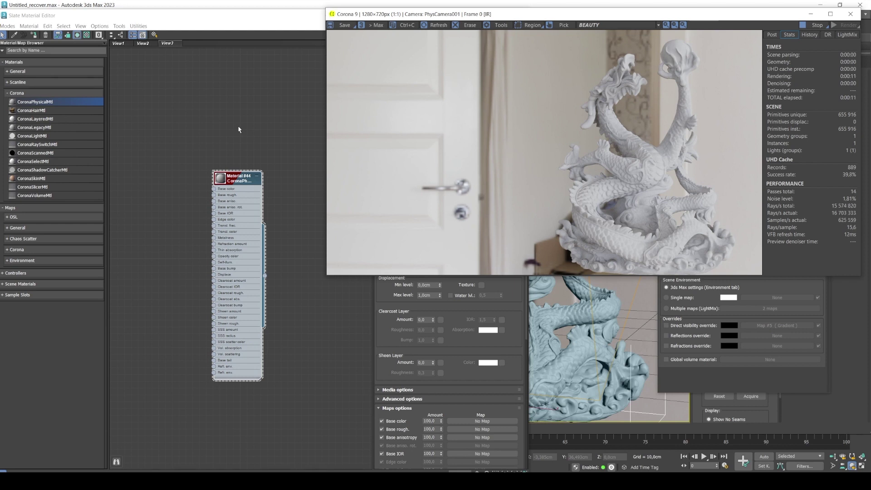
# Add a Falloff map (Map #9) from Maps > General and wire it into Material #44's Base color
pyautogui.click(28, 94)
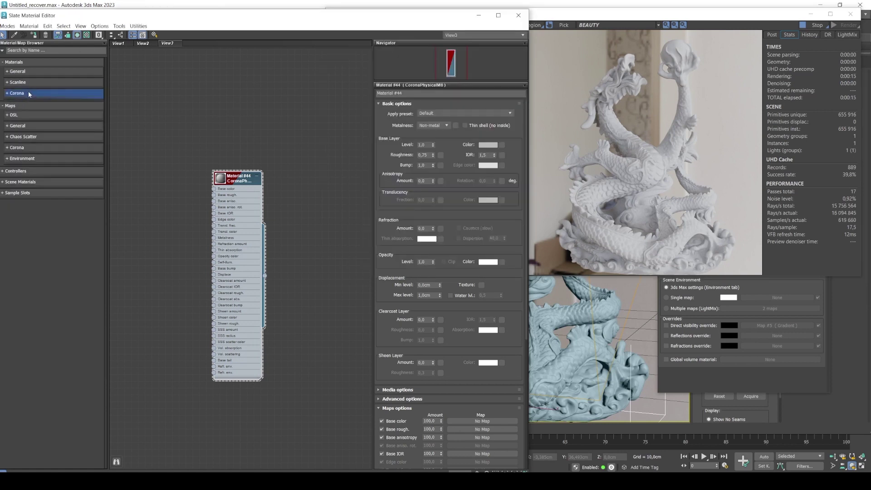
pyautogui.click(14, 126)
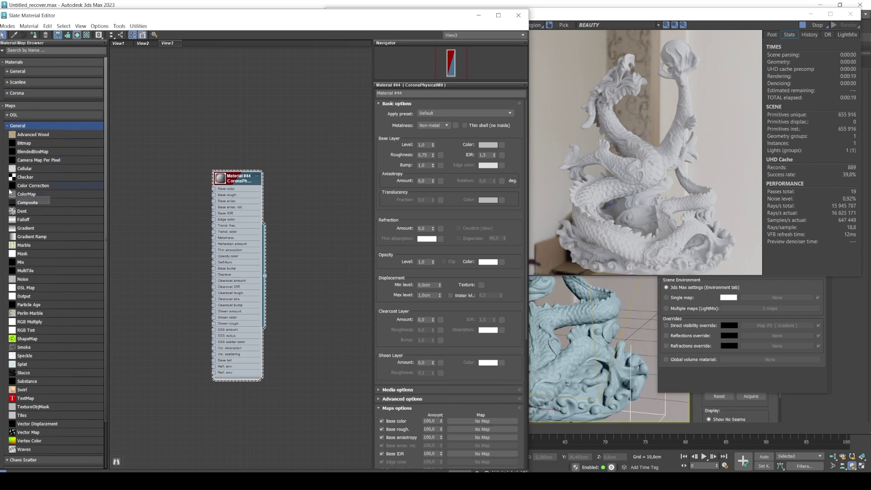
pyautogui.moveTo(23, 223); pyautogui.dragTo(128, 214)
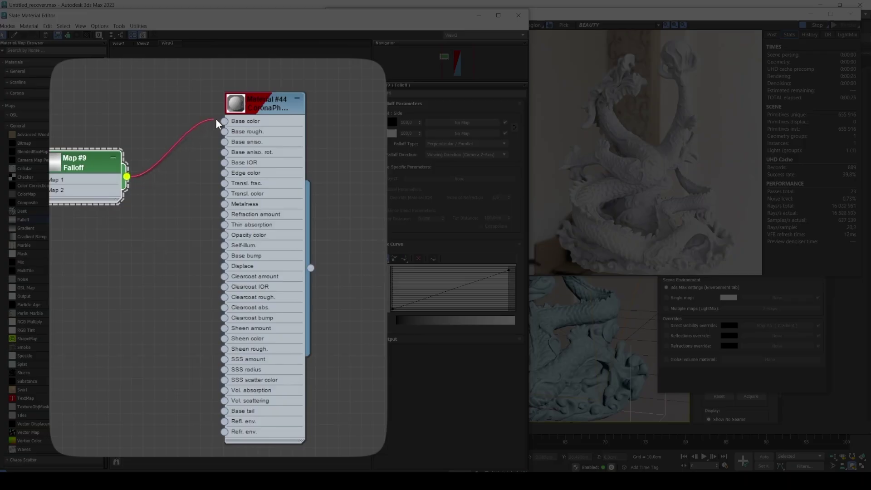
pyautogui.moveTo(220, 119); pyautogui.dragTo(223, 122)
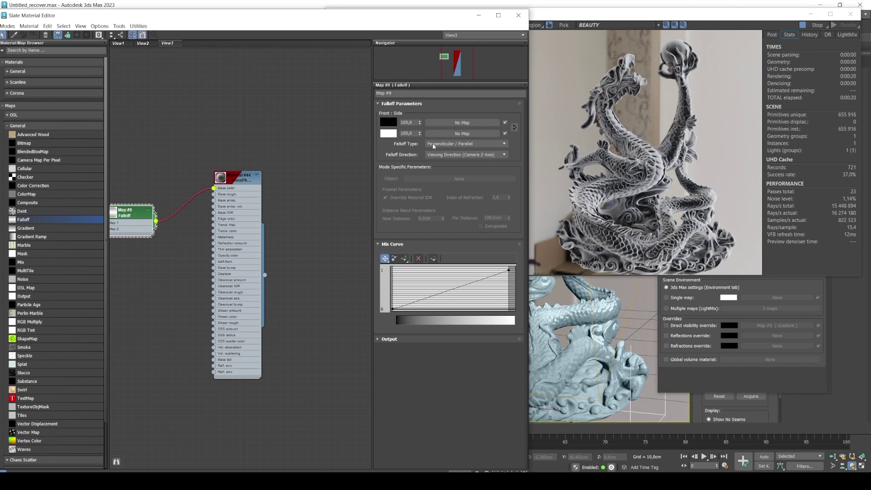
# In Map #9's Falloff Parameters, choose Towards / Away type and World Z-Axis direction
pyautogui.click(491, 144)
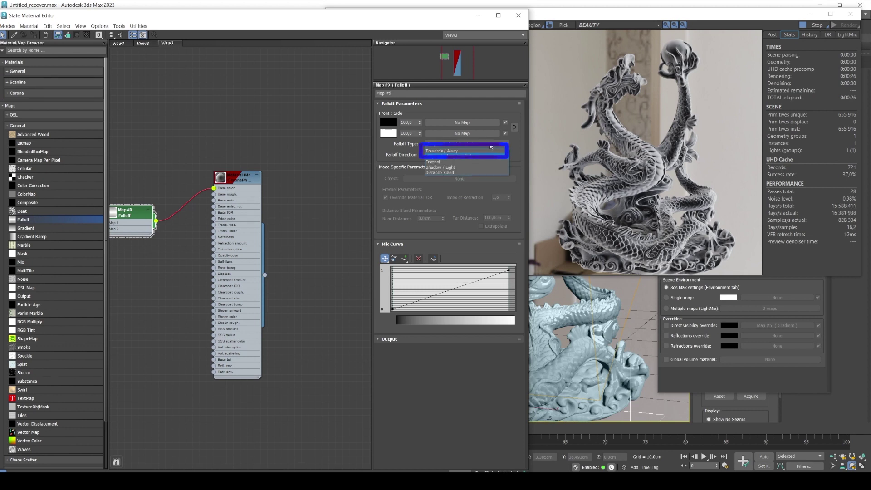
pyautogui.click(442, 152)
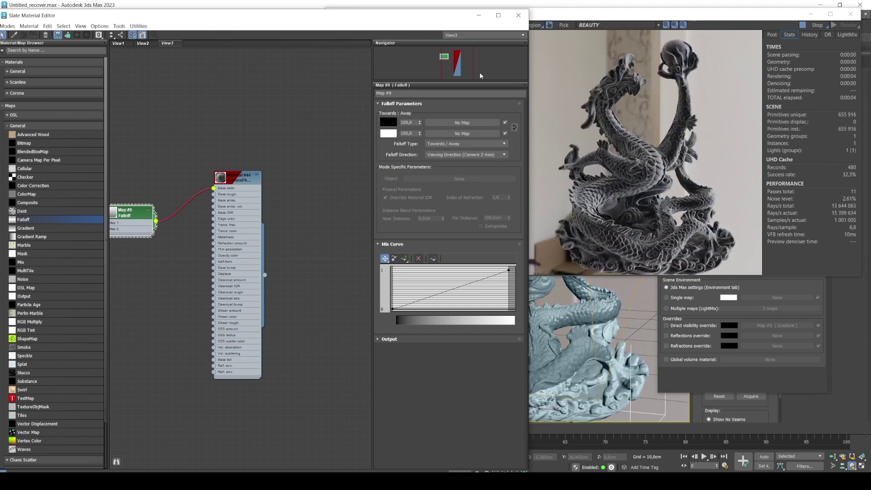
pyautogui.click(434, 154)
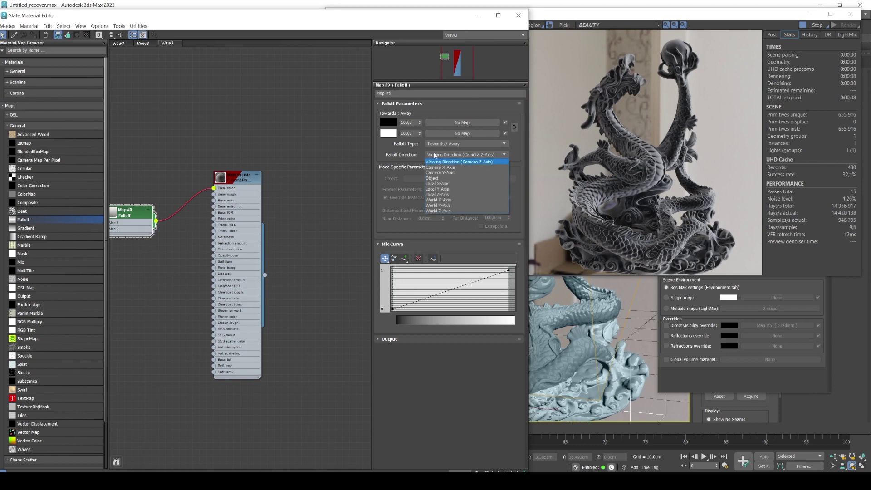
pyautogui.click(435, 211)
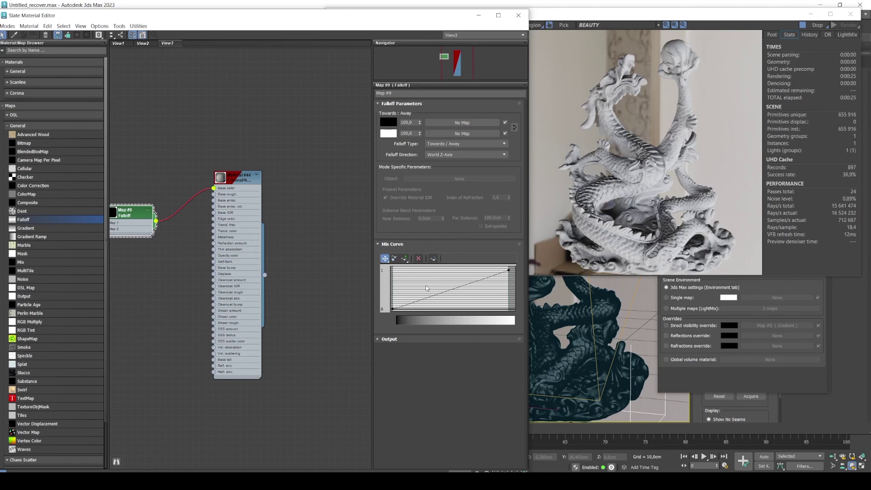
# Add three points to the Falloff mix curve and drag them into a steep black-to-white ramp
pyautogui.moveTo(404, 258); pyautogui.dragTo(404, 268)
pyautogui.click(467, 284)
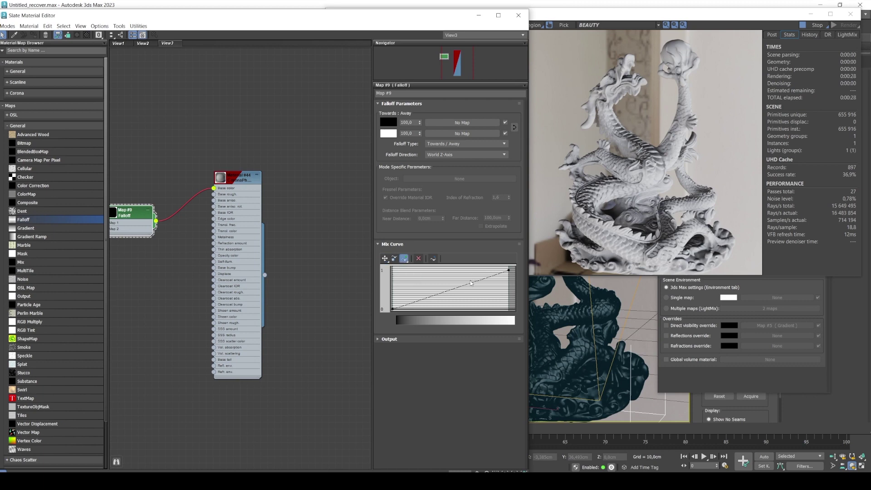
pyautogui.click(424, 298)
pyautogui.click(385, 258)
pyautogui.moveTo(468, 284); pyautogui.dragTo(469, 272)
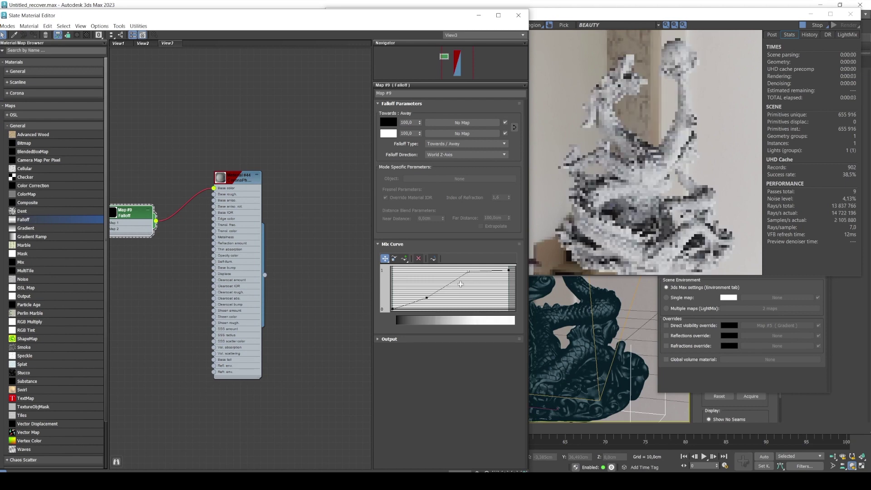
pyautogui.moveTo(427, 298); pyautogui.dragTo(435, 311)
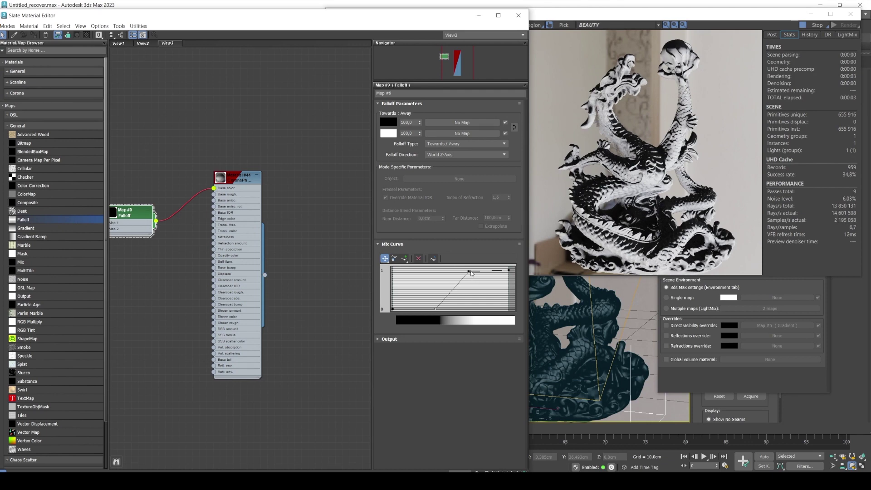
pyautogui.moveTo(469, 272); pyautogui.dragTo(459, 269)
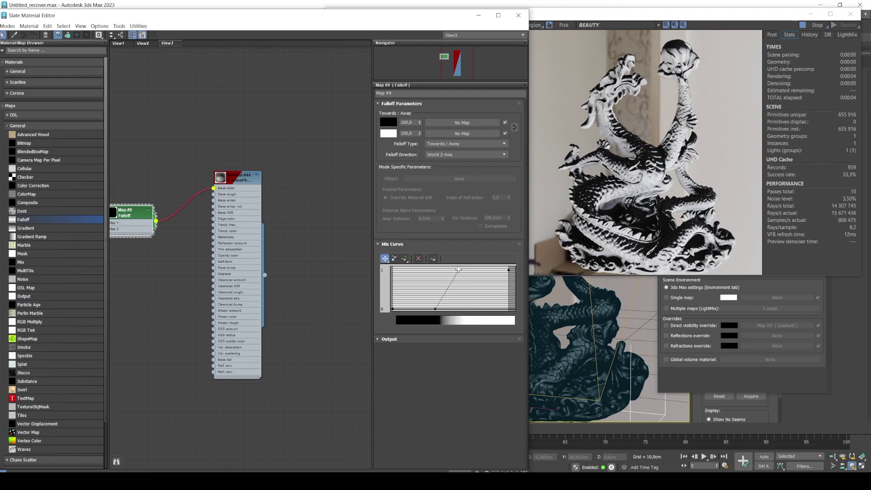
# Swap the Falloff's black and white, then fine-tune the top and bottom curve points
pyautogui.click(513, 127)
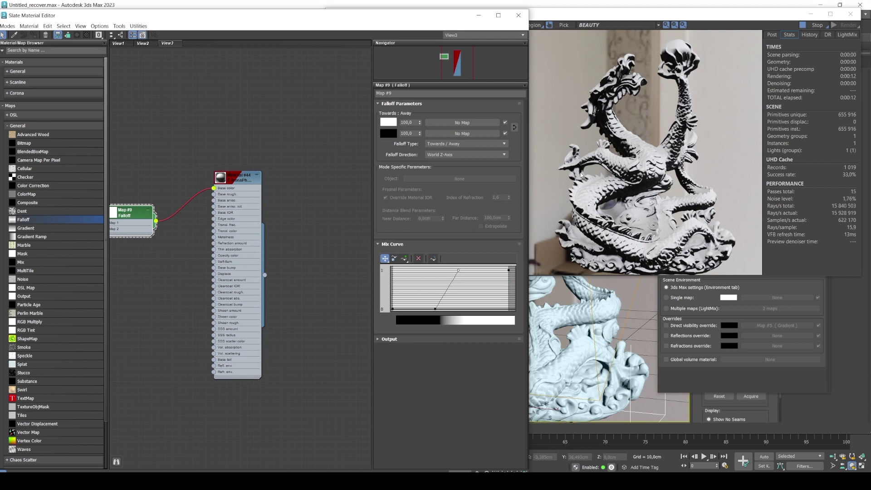
pyautogui.moveTo(459, 271); pyautogui.dragTo(464, 271)
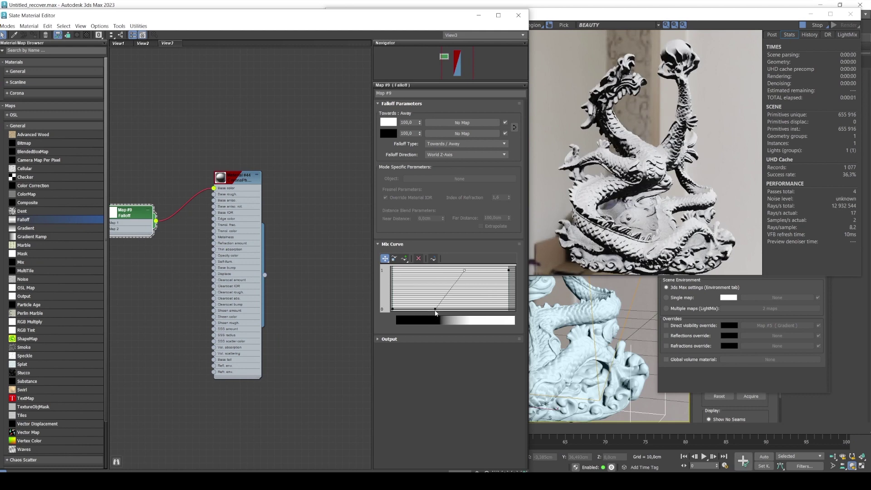
pyautogui.moveTo(435, 309); pyautogui.dragTo(444, 309)
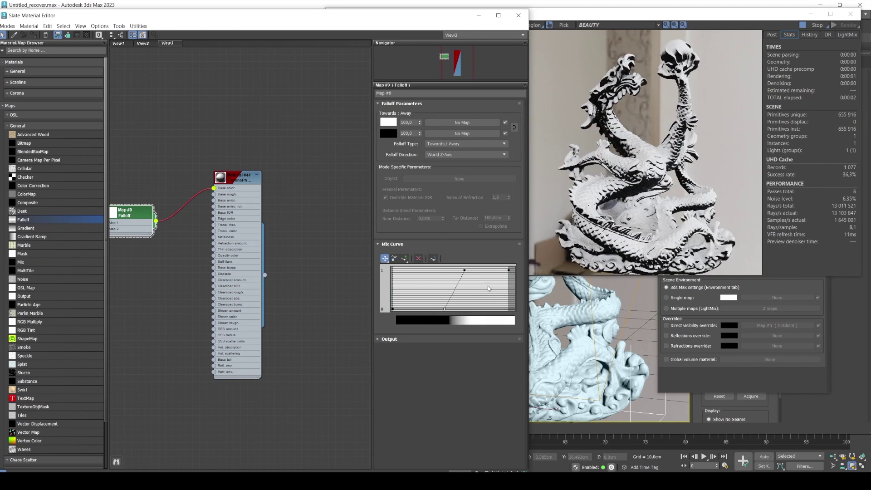
pyautogui.moveTo(463, 271)
pyautogui.mouseDown()
pyautogui.moveTo(483, 271)
pyautogui.moveTo(446, 270)
pyautogui.mouseUp()
pyautogui.moveTo(445, 309); pyautogui.dragTo(427, 309)
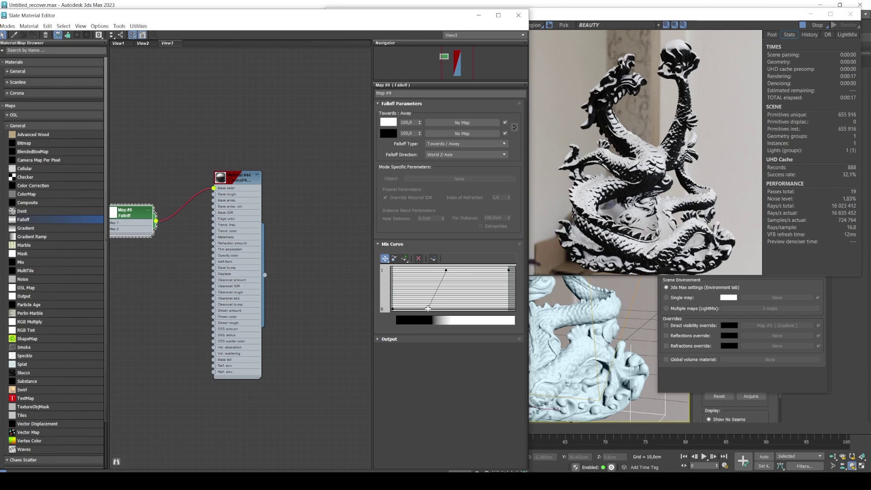
pyautogui.moveTo(429, 310); pyautogui.dragTo(411, 309)
pyautogui.moveTo(445, 269); pyautogui.dragTo(426, 268)
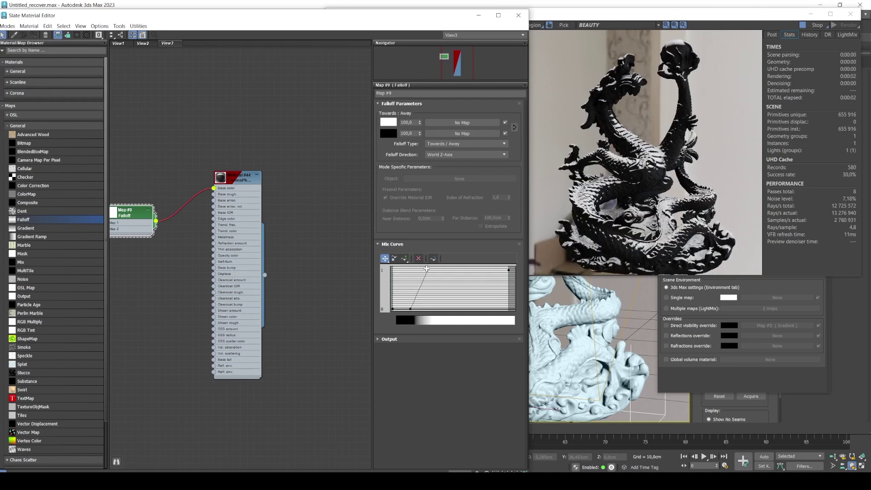
pyautogui.click(743, 460)
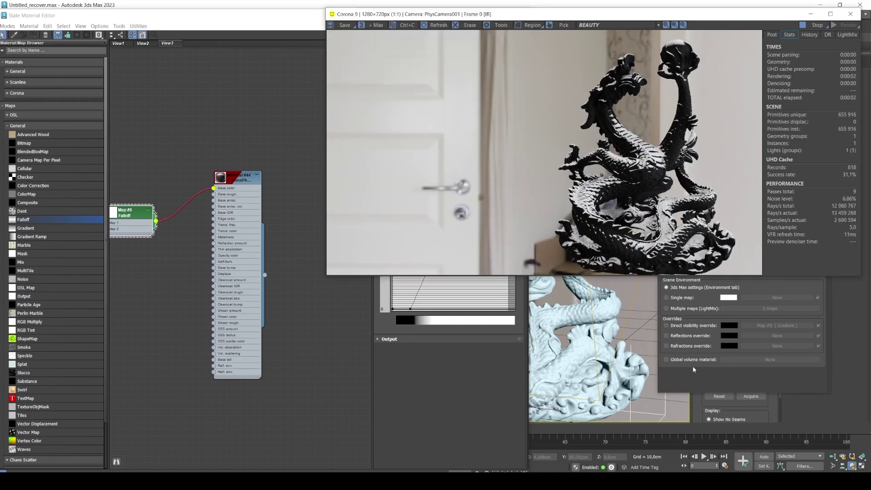
# Orbit, dolly and pan the camera into a close-up of the dragon's head and scales, then switch to Quixel Bridge
pyautogui.moveTo(585, 344)
pyautogui.mouseDown()
pyautogui.moveTo(613, 347)
pyautogui.moveTo(598, 351)
pyautogui.mouseUp()
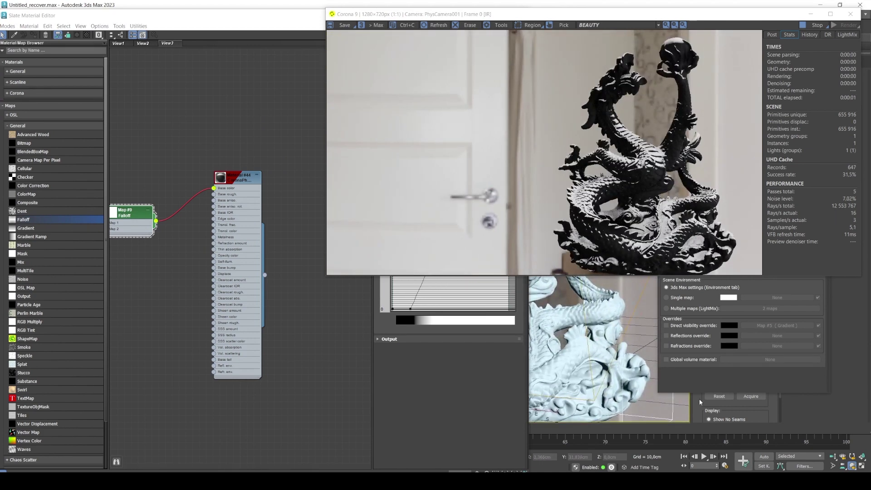
pyautogui.click(834, 457)
pyautogui.moveTo(561, 316); pyautogui.dragTo(561, 320)
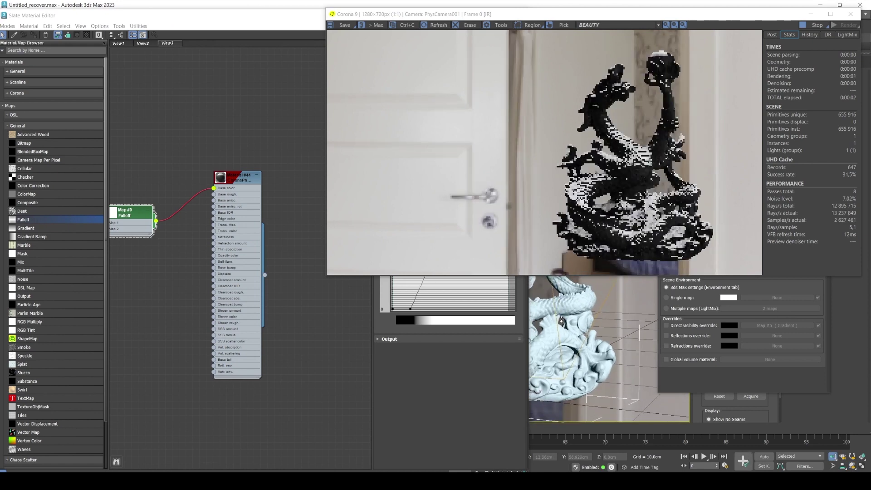
pyautogui.moveTo(570, 316); pyautogui.dragTo(597, 315, button='middle')
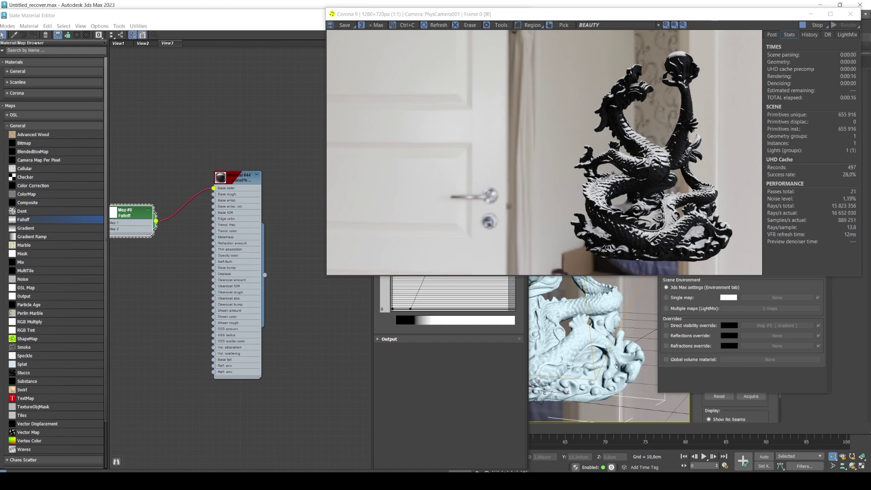
pyautogui.moveTo(576, 321)
pyautogui.mouseDown(button='middle')
pyautogui.moveTo(536, 327)
pyautogui.moveTo(568, 325)
pyautogui.mouseUp(button='middle')
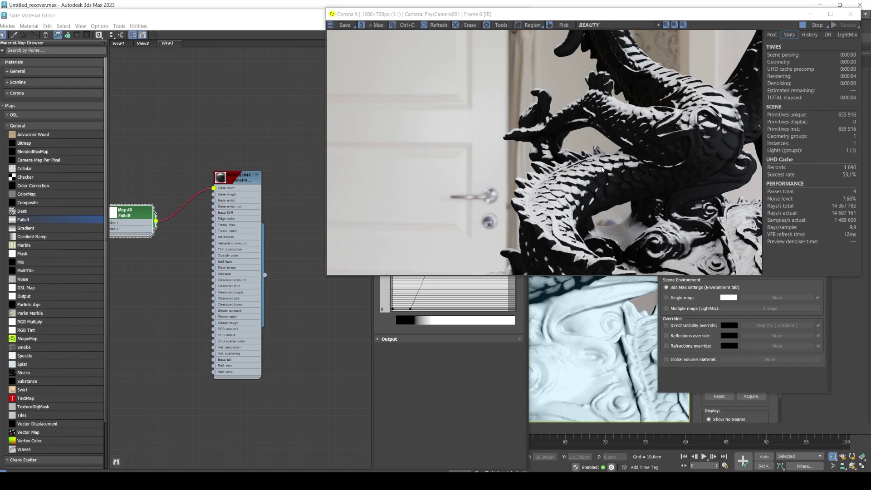
pyautogui.moveTo(592, 323); pyautogui.dragTo(611, 323, button='middle')
pyautogui.scroll(5, 604, 331)
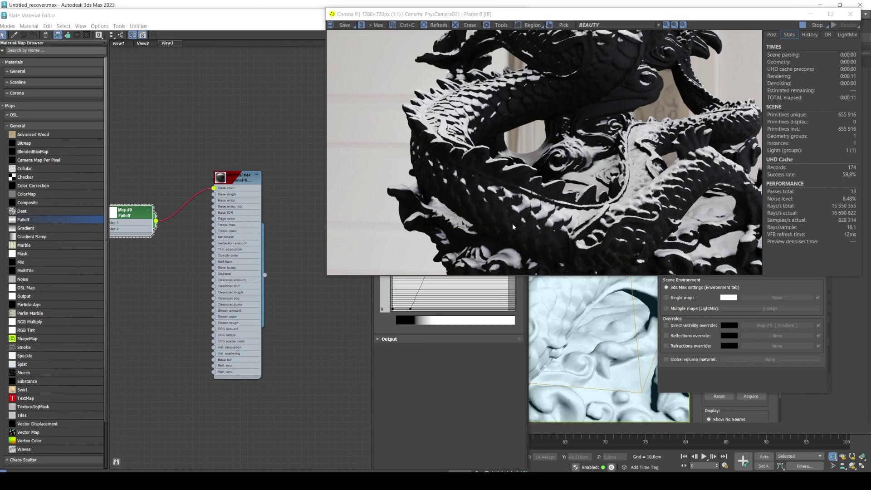
pyautogui.hotkey('alt', 'Tab')
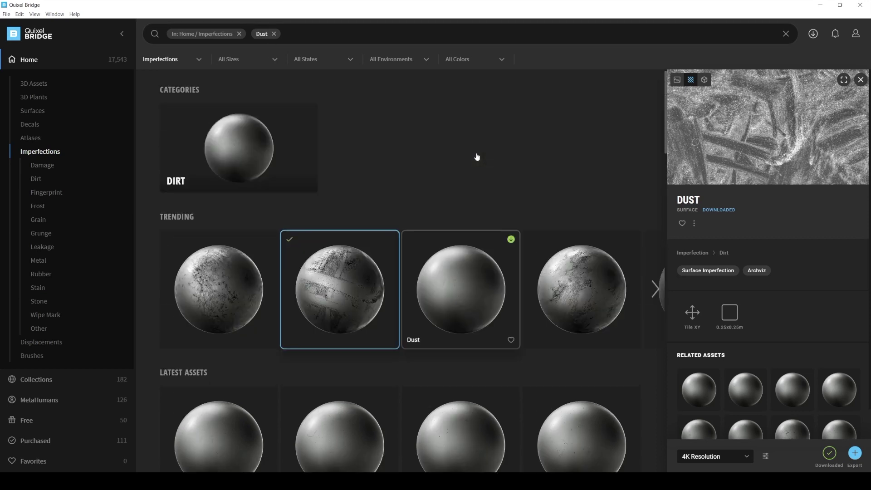
# Select the Dust surface in the Imperfections results, download it, and export it to 3ds Max
pyautogui.scroll(-8, 477, 156)
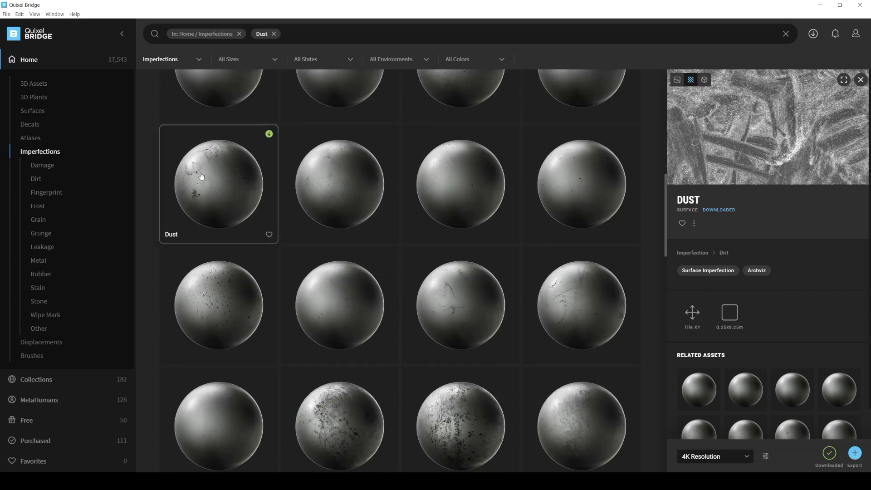
pyautogui.click(201, 176)
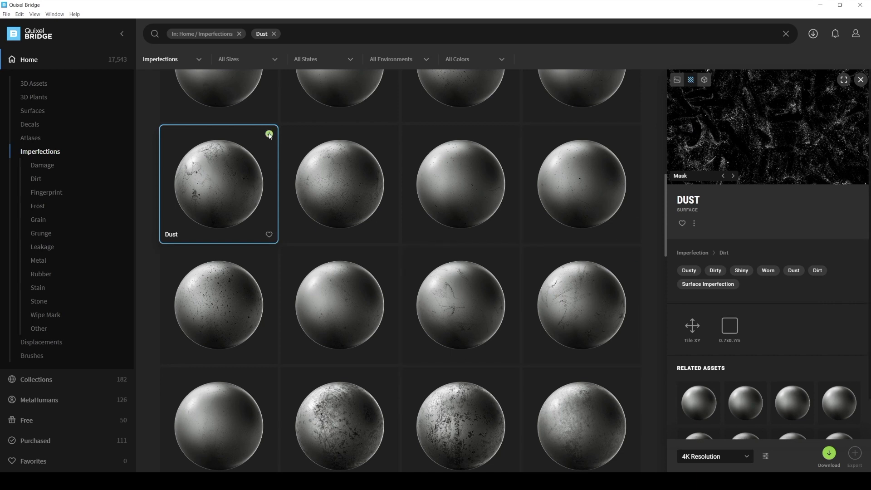
pyautogui.click(269, 135)
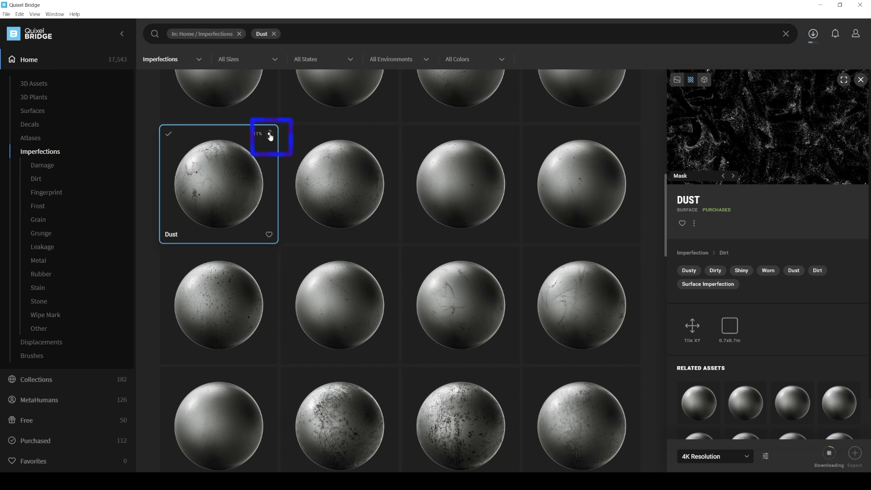
pyautogui.press('Scroll_Lock')
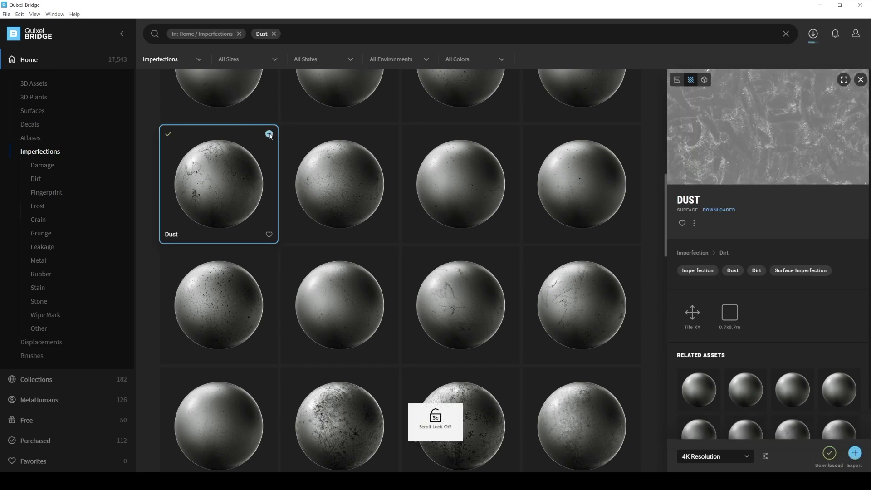
pyautogui.click(856, 455)
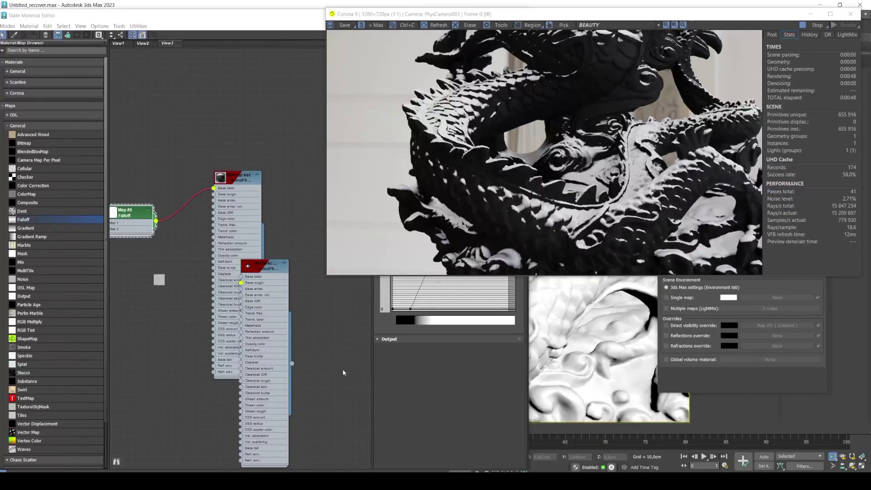
# Delete the uh4rdekc_Dust material node and move its Roughness CoronaBitmap beside Map #9, opening its parameters
pyautogui.click(265, 271)
pyautogui.press('l')
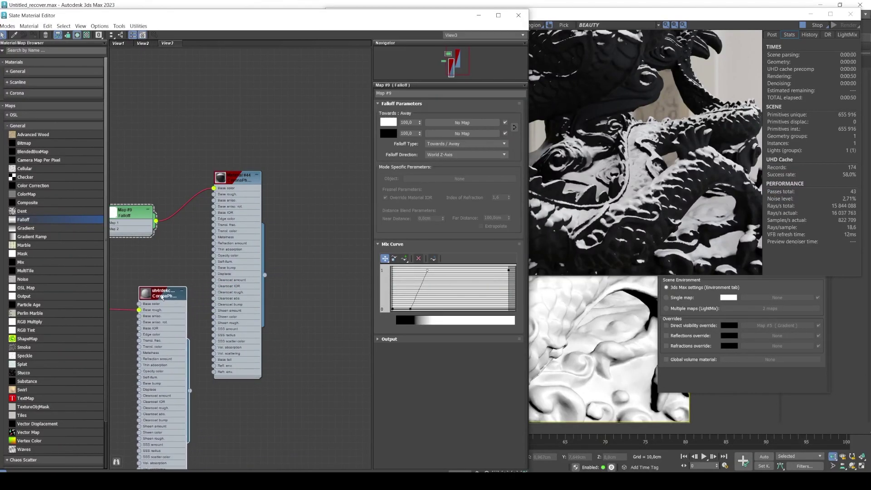
pyautogui.scroll(2, 196, 236)
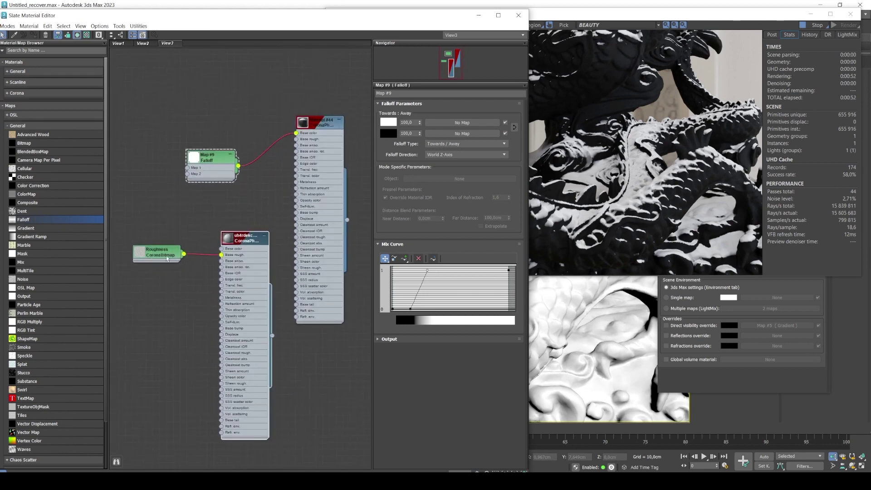
pyautogui.click(247, 242)
pyautogui.doubleClick(247, 242)
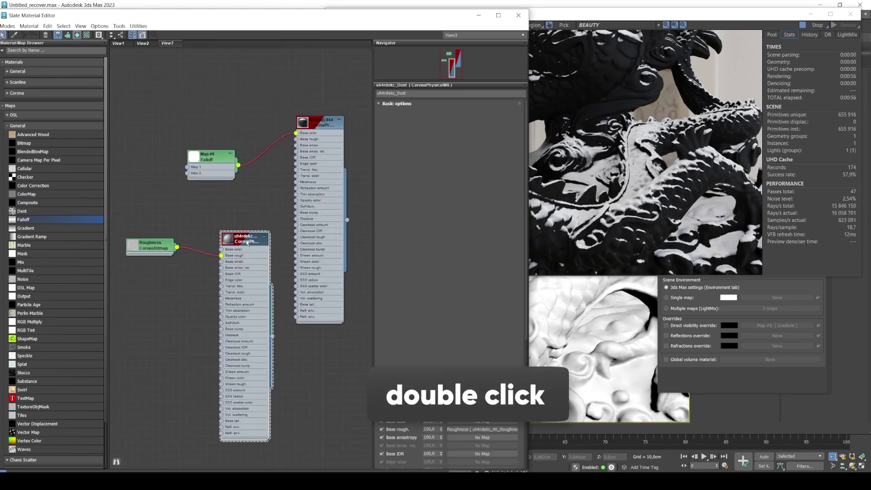
pyautogui.press('Delete')
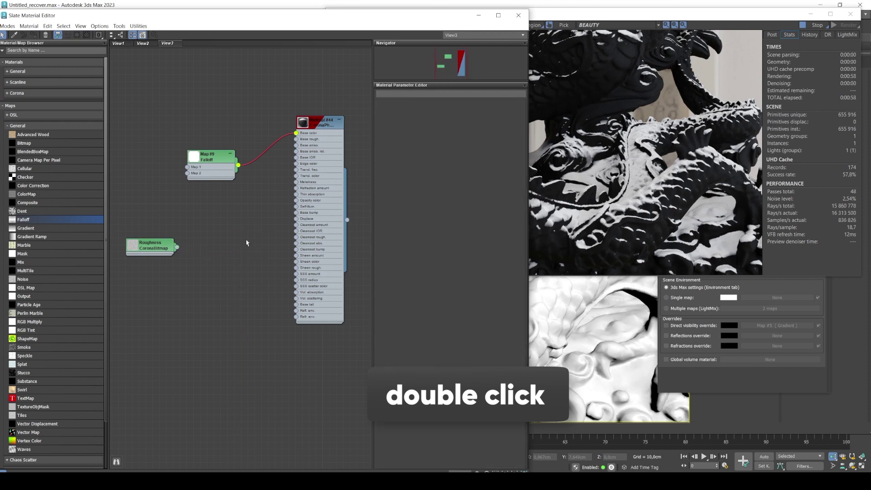
pyautogui.moveTo(149, 247); pyautogui.dragTo(211, 220)
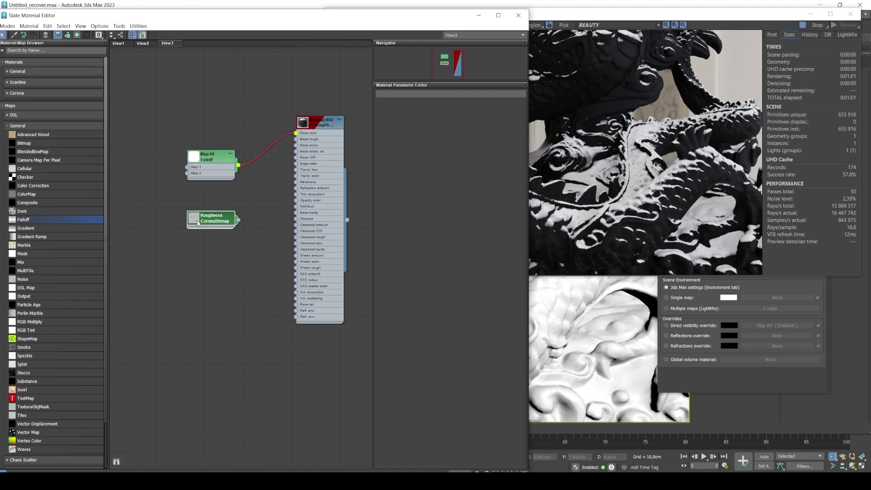
pyautogui.doubleClick(198, 222)
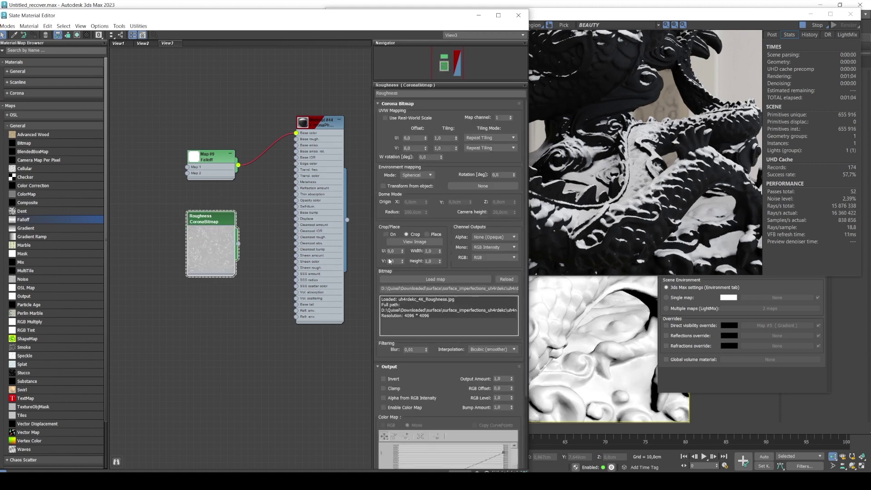
# Reload uh4rdekc_4K_Roughness.jpg into the Roughness bitmap with Automatic gamma, previewing it before and after
pyautogui.click(414, 242)
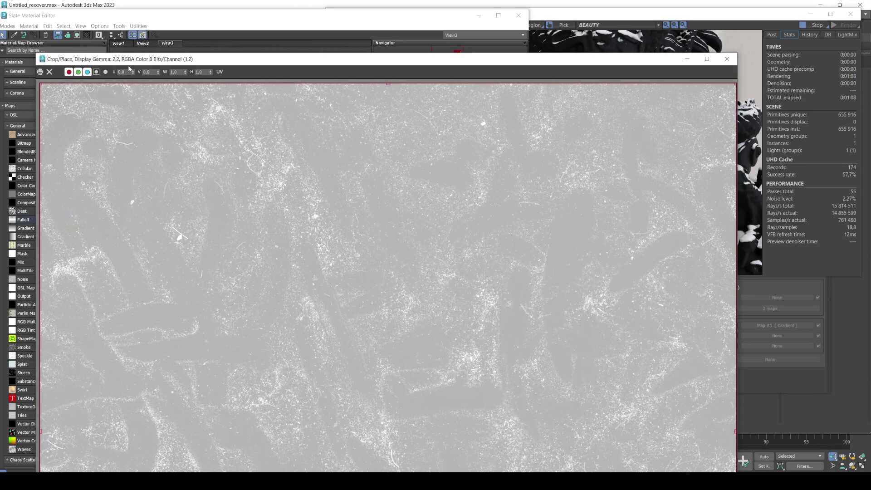
pyautogui.moveTo(40, 59); pyautogui.dragTo(194, 110)
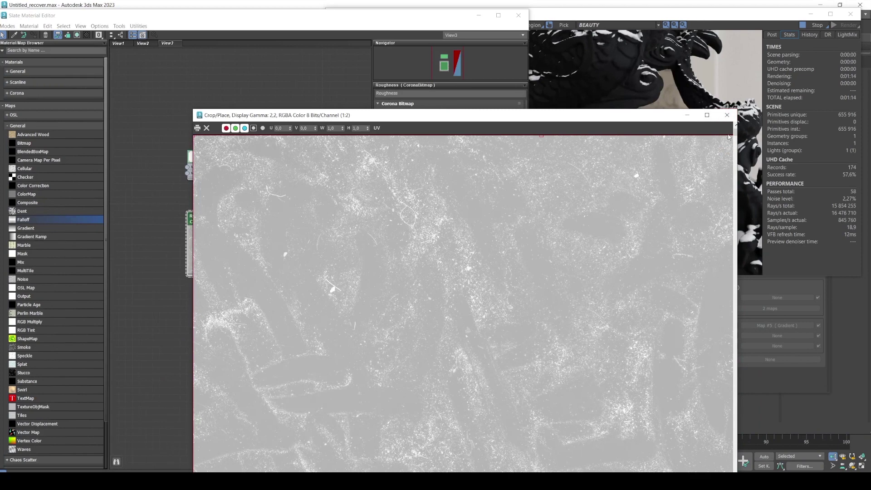
pyautogui.click(727, 117)
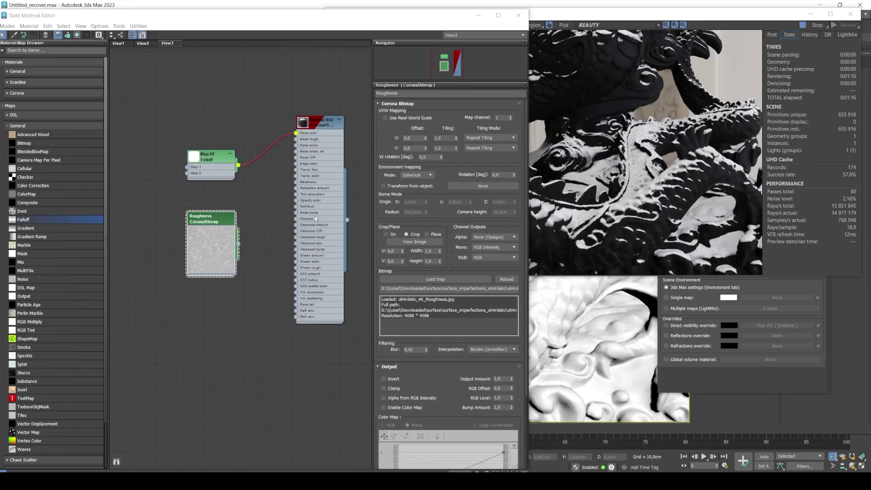
pyautogui.click(450, 278)
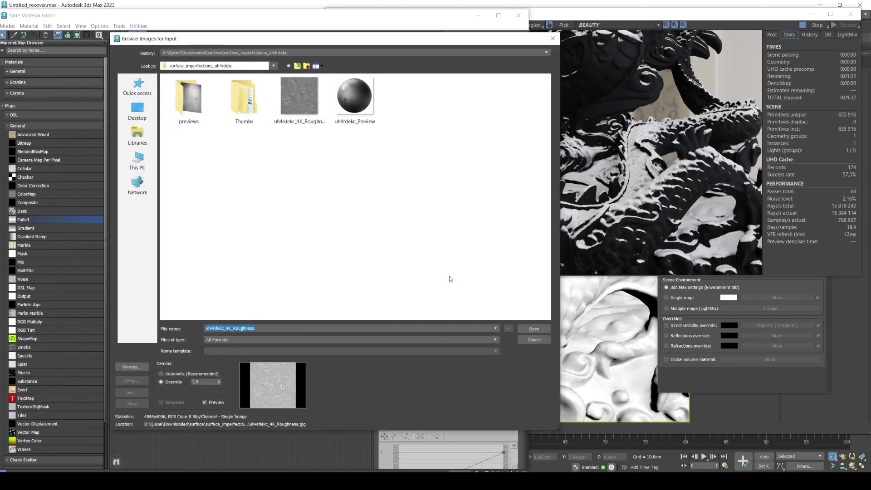
pyautogui.click(163, 374)
pyautogui.click(539, 329)
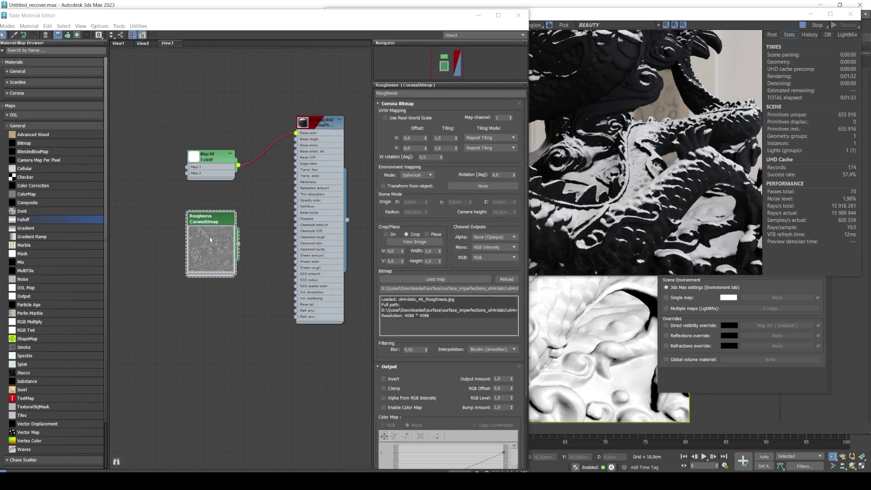
pyautogui.click(408, 242)
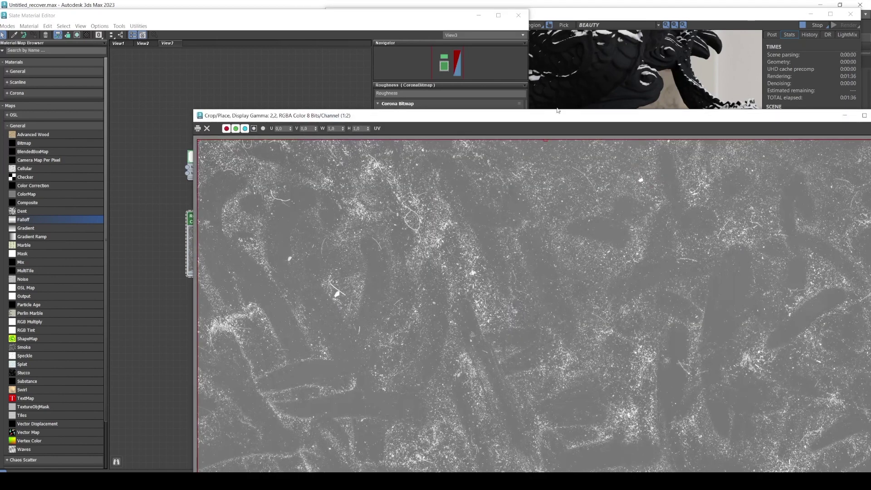
pyautogui.moveTo(564, 116); pyautogui.dragTo(349, 97)
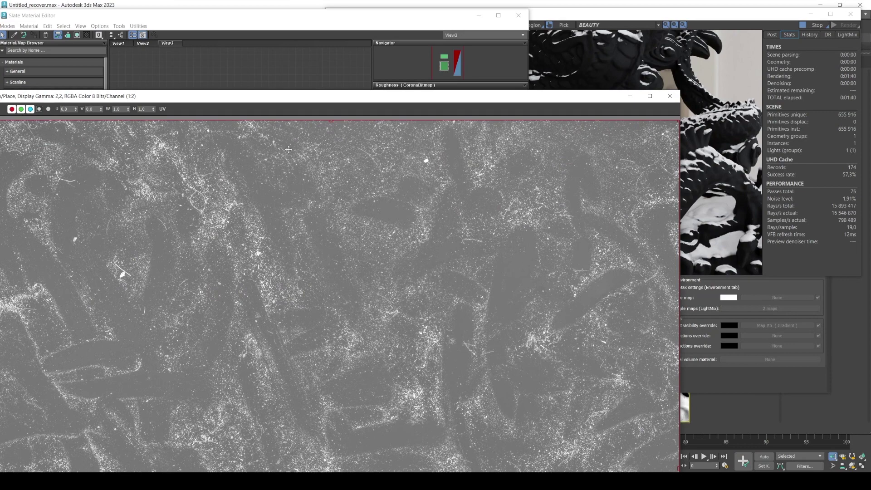
pyautogui.click(670, 96)
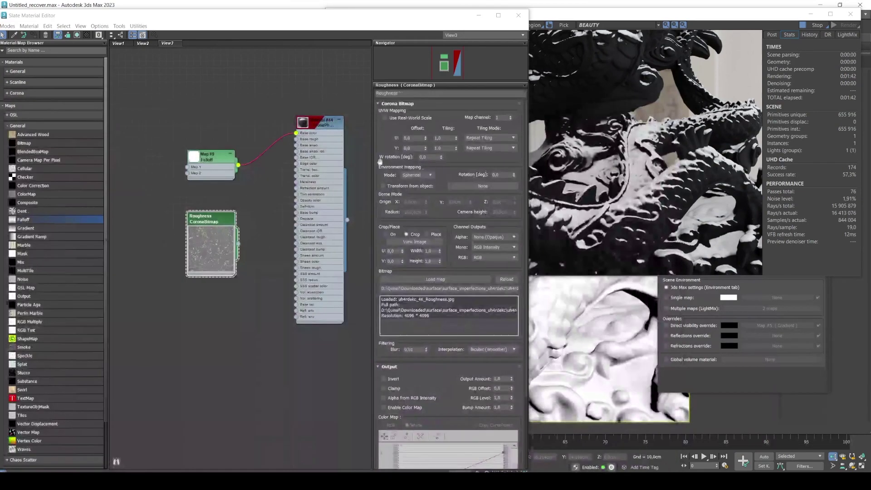
# Wire the Roughness bitmap into the first colour slot of the Map #9 Falloff
pyautogui.moveTo(170, 208); pyautogui.dragTo(128, 157)
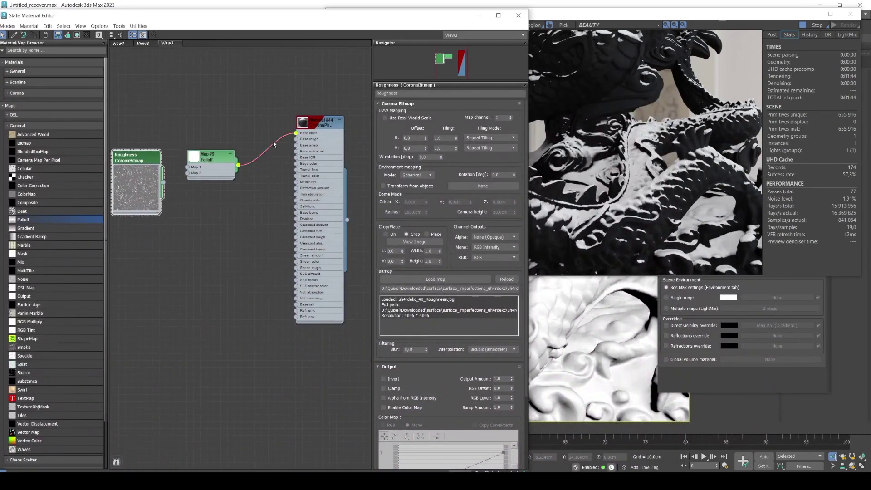
pyautogui.doubleClick(211, 162)
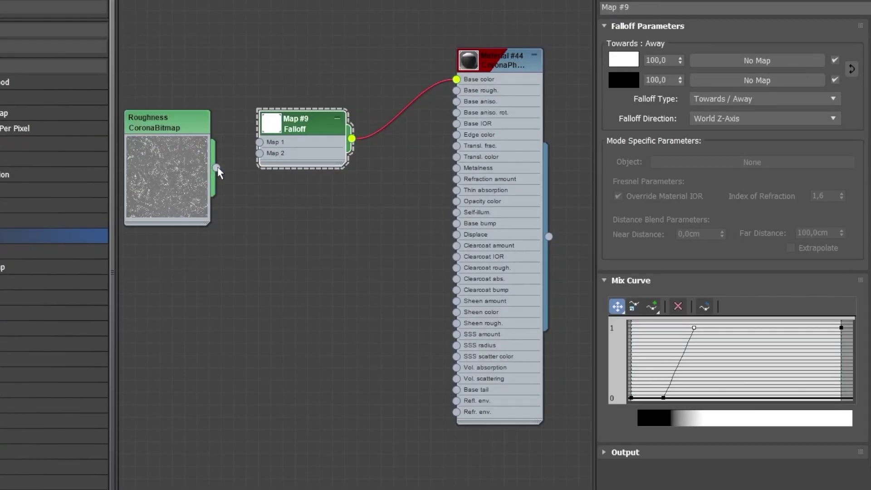
pyautogui.moveTo(238, 173); pyautogui.dragTo(743, 60)
pyautogui.click(361, 333)
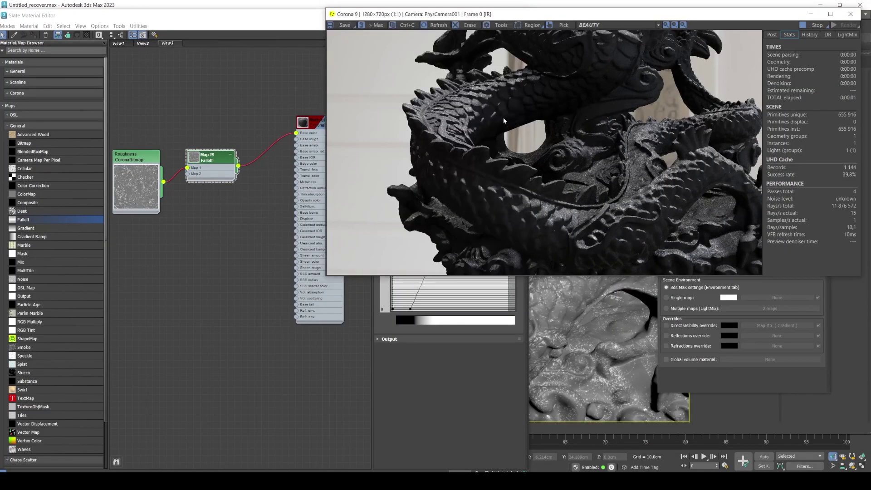
pyautogui.scroll(3, 638, 163)
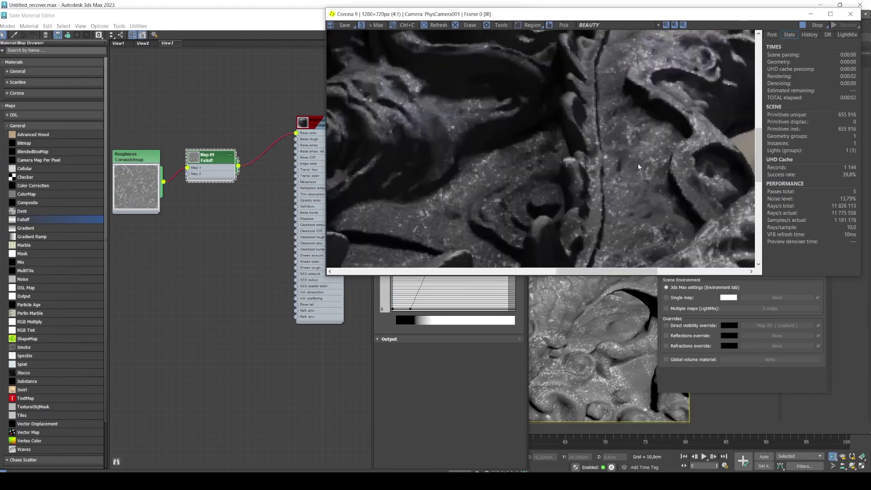
pyautogui.scroll(-3, 638, 163)
pyautogui.scroll(2, 638, 163)
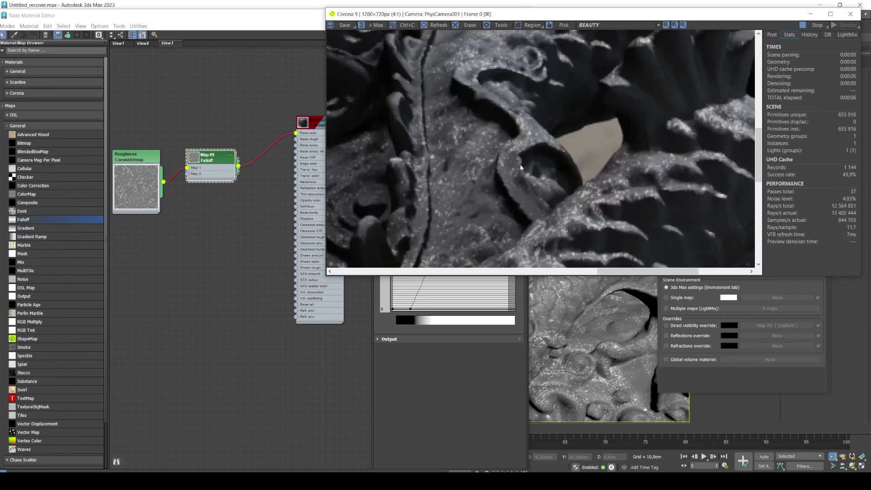
pyautogui.scroll(-2, 510, 178)
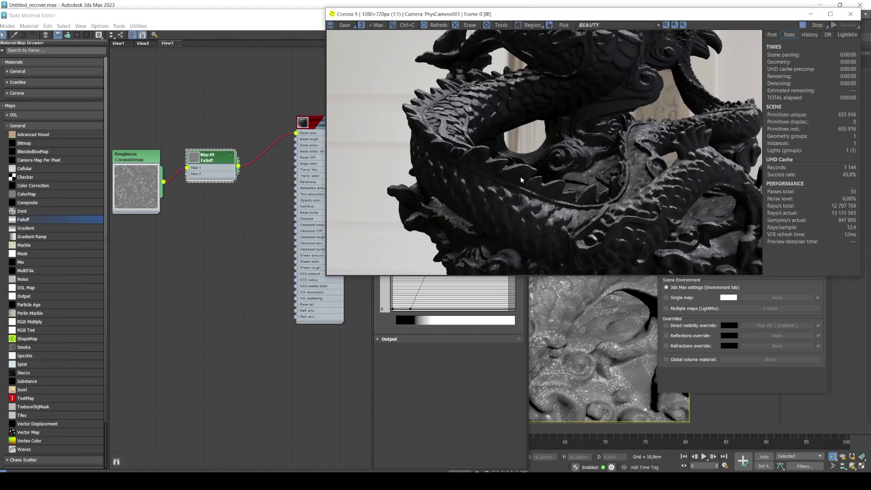
# Enable Color Map on the Roughness bitmap and pull a curve point down to about 0.16/-0.02
pyautogui.click(131, 159)
pyautogui.doubleClick(130, 160)
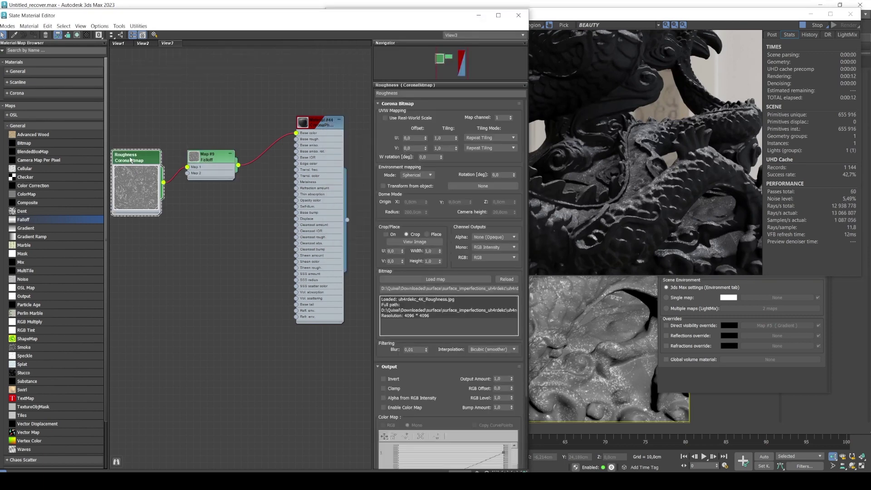
pyautogui.scroll(-3, 428, 347)
pyautogui.scroll(-1, 429, 347)
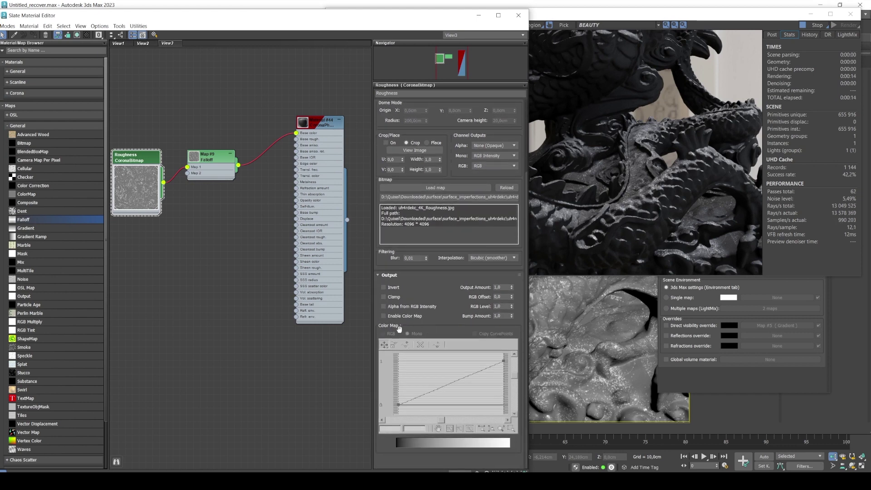
pyautogui.click(390, 317)
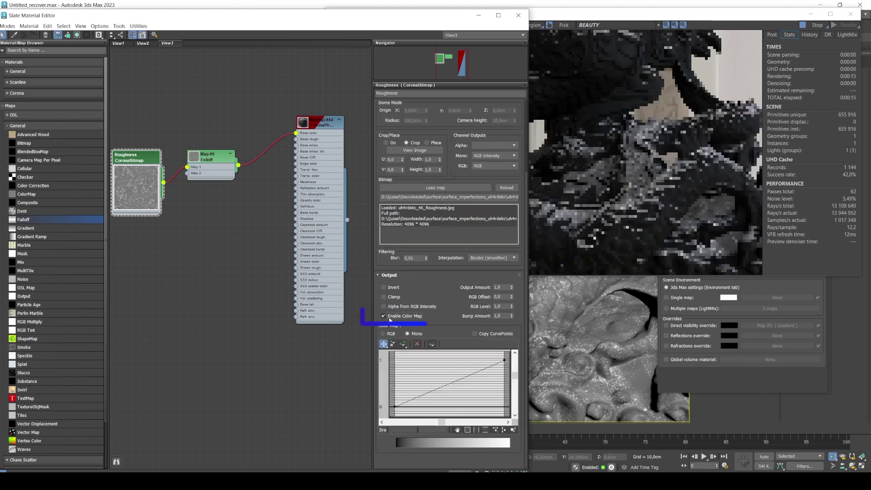
pyautogui.click(402, 344)
pyautogui.click(427, 393)
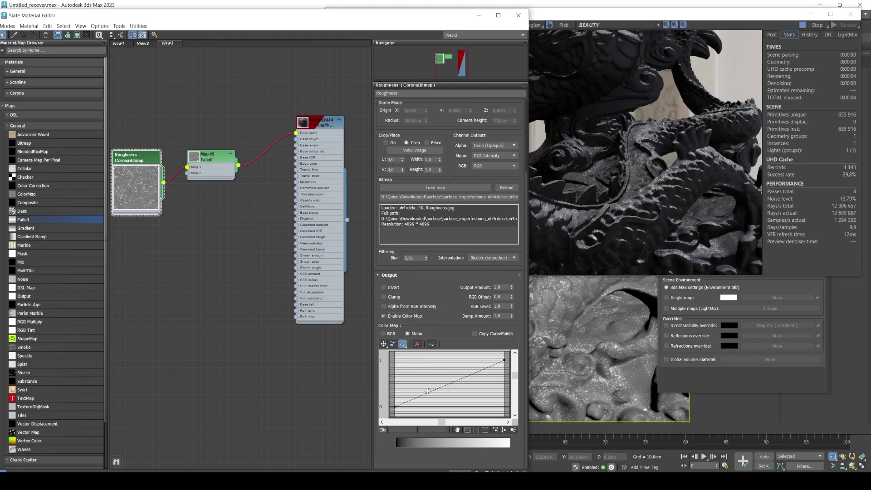
pyautogui.click(383, 344)
pyautogui.moveTo(427, 393); pyautogui.dragTo(412, 406)
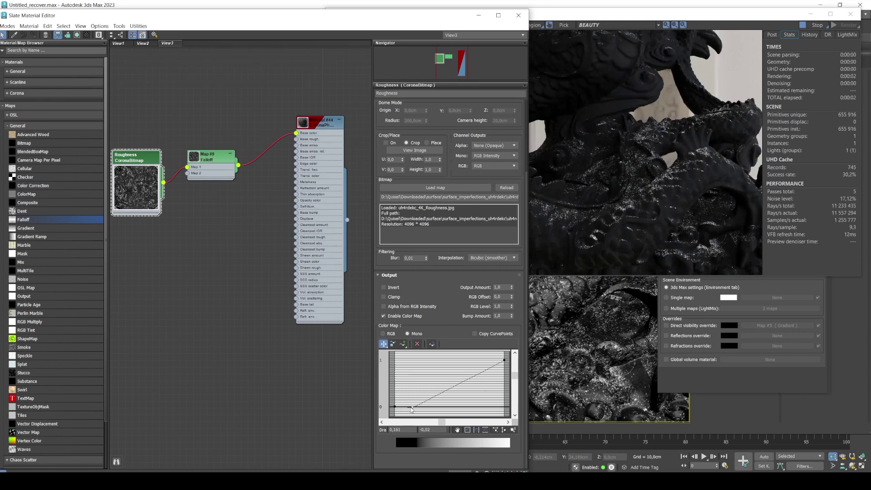
# Check the sparser dust in the render window and minimize the render settings dialog
pyautogui.click(579, 238)
pyautogui.scroll(2, 476, 124)
pyautogui.scroll(-2, 428, 103)
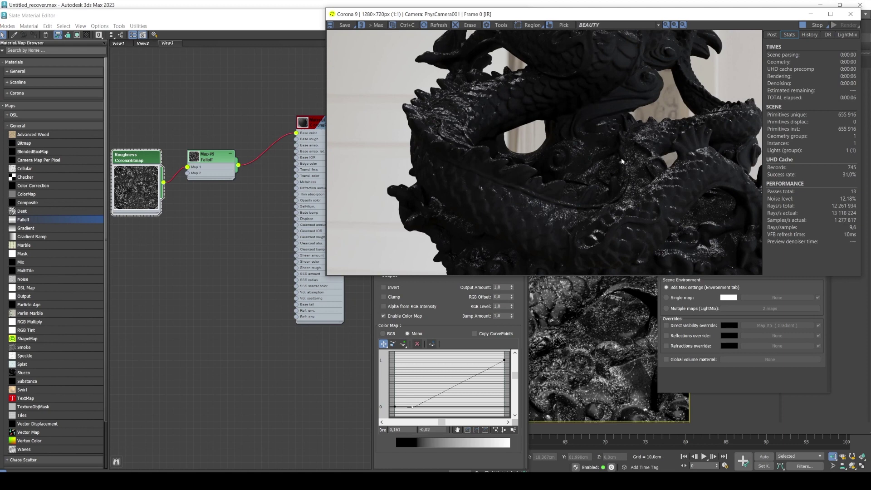
pyautogui.moveTo(541, 15); pyautogui.dragTo(215, 44)
pyautogui.click(781, 48)
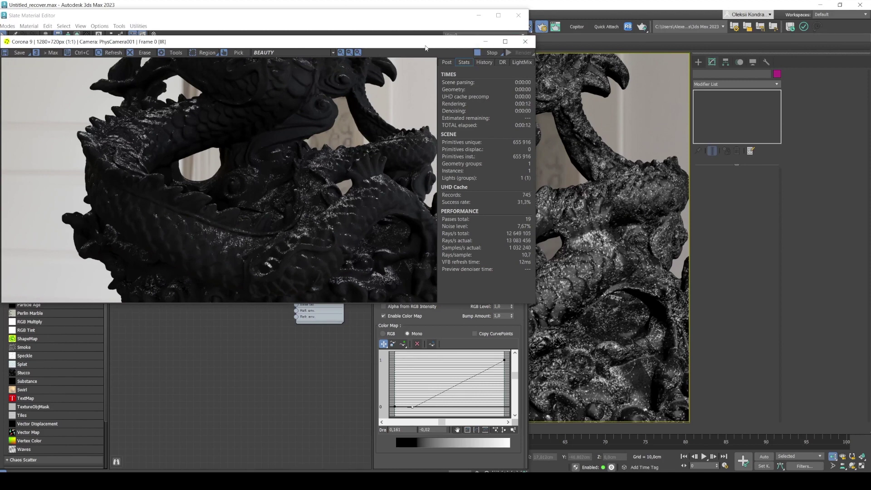
# Set the dragon's UVW Map to Planar and select its gizmo for scaling
pyautogui.moveTo(428, 67); pyautogui.dragTo(272, 109)
pyautogui.click(479, 15)
pyautogui.click(170, 27)
pyautogui.click(451, 81)
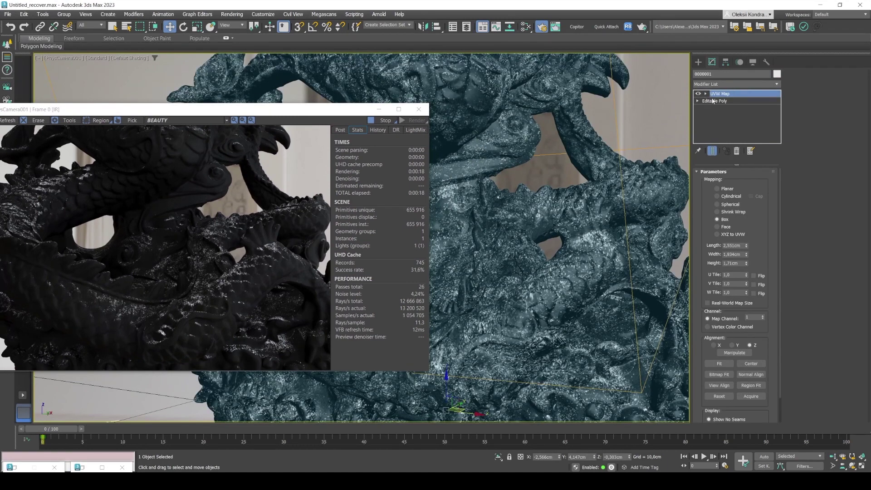
pyautogui.click(721, 190)
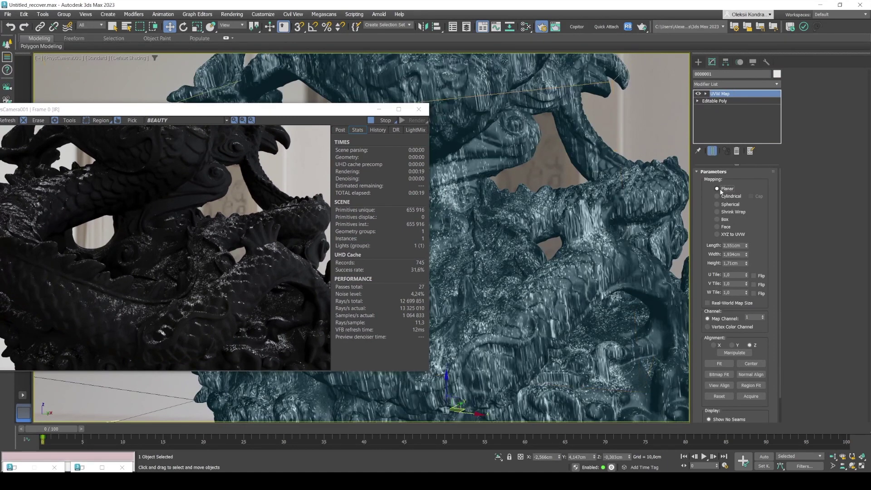
pyautogui.moveTo(231, 109); pyautogui.dragTo(318, 100)
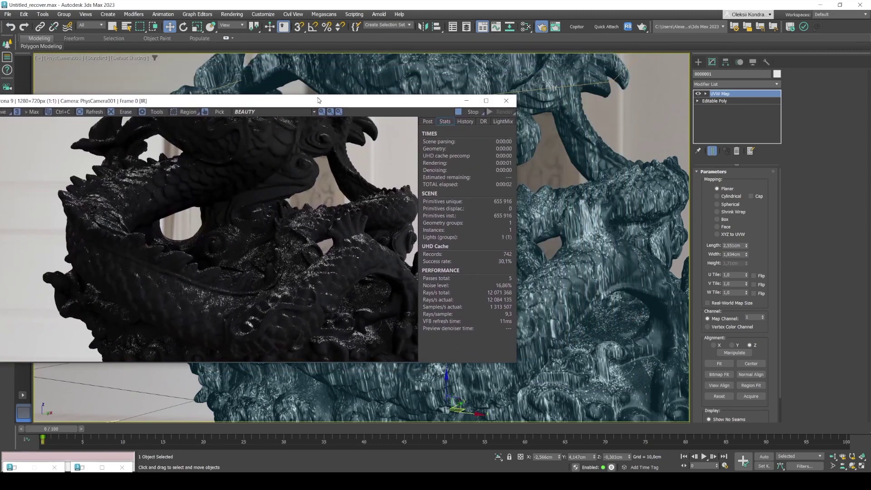
pyautogui.click(706, 94)
pyautogui.click(720, 101)
pyautogui.click(197, 26)
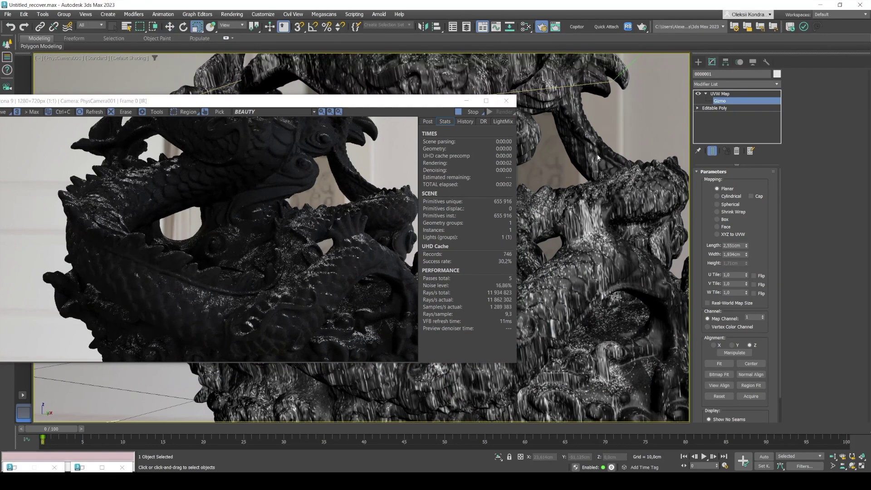
# Dolly and orbit the camera to reframe the dragon statue
pyautogui.click(833, 456)
pyautogui.moveTo(556, 192); pyautogui.dragTo(586, 196)
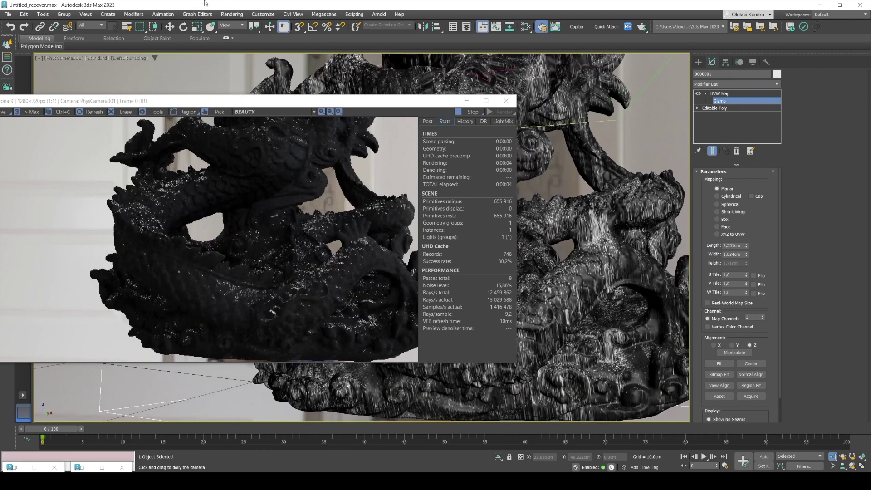
pyautogui.click(197, 26)
pyautogui.keyDown('alt'); pyautogui.moveTo(473, 66); pyautogui.dragTo(253, 280, button='middle'); pyautogui.keyUp('alt')
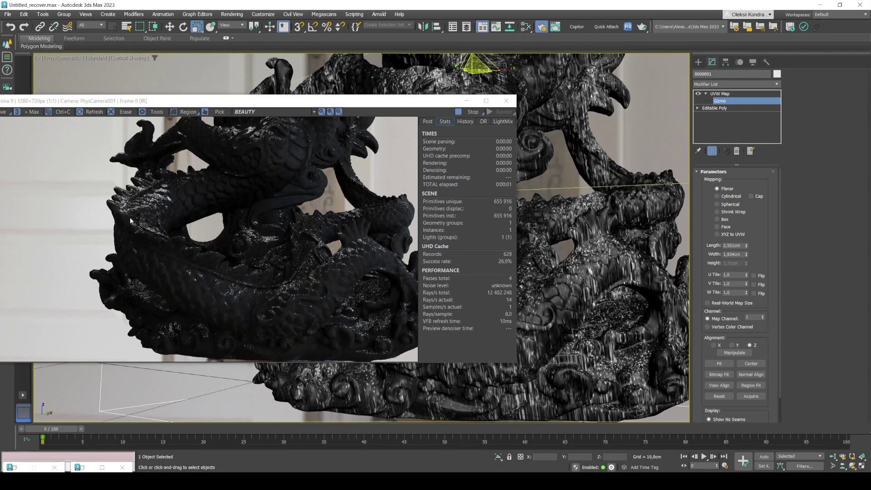
pyautogui.scroll(3, 142, 200)
pyautogui.scroll(-3, 167, 195)
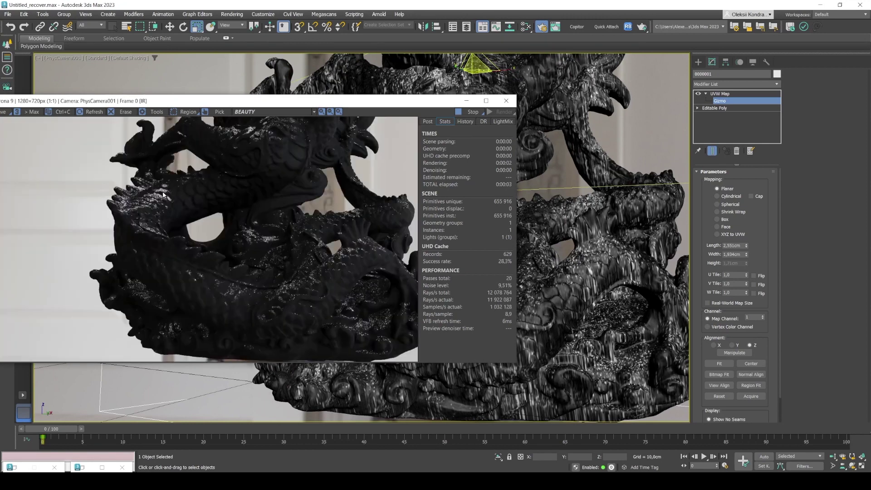
pyautogui.scroll(3, 366, 293)
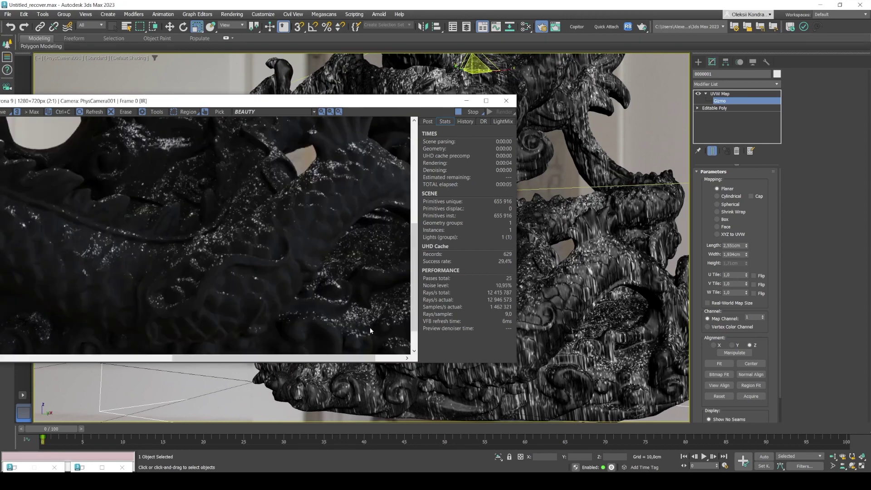
pyautogui.scroll(-3, 370, 328)
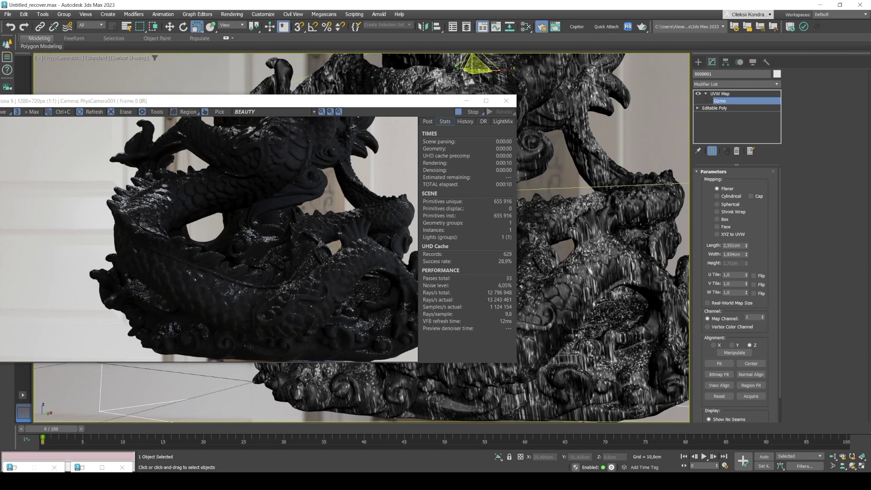
# Shift the UVW mapping gizmo across the statue to re-project the dust texture
pyautogui.moveTo(473, 67); pyautogui.dragTo(270, 288)
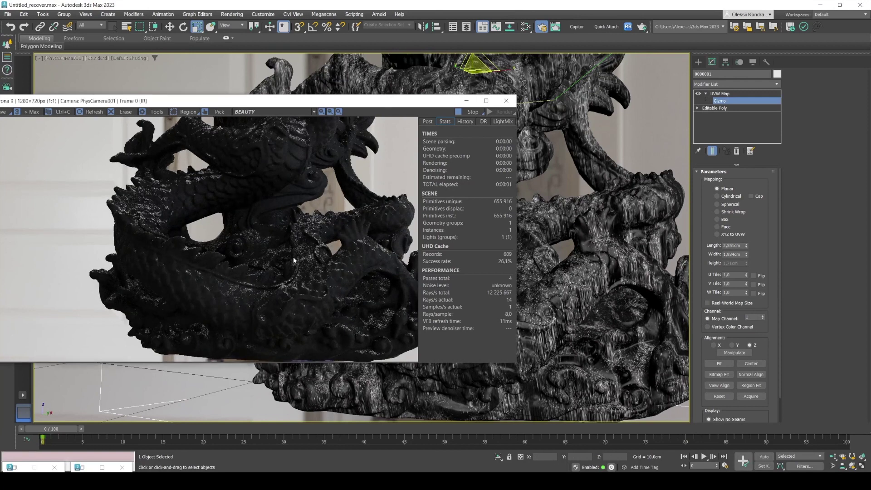
pyautogui.scroll(3, 141, 206)
pyautogui.scroll(-3, 173, 172)
pyautogui.scroll(3, 194, 333)
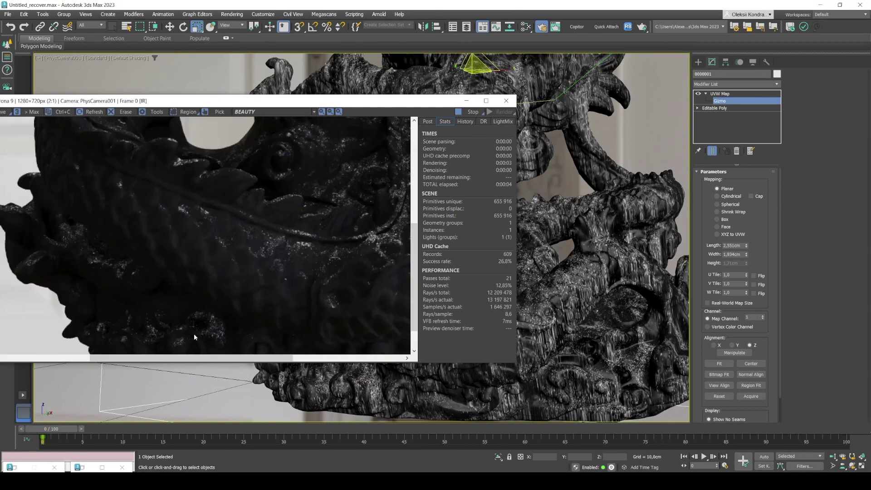
pyautogui.scroll(-3, 211, 295)
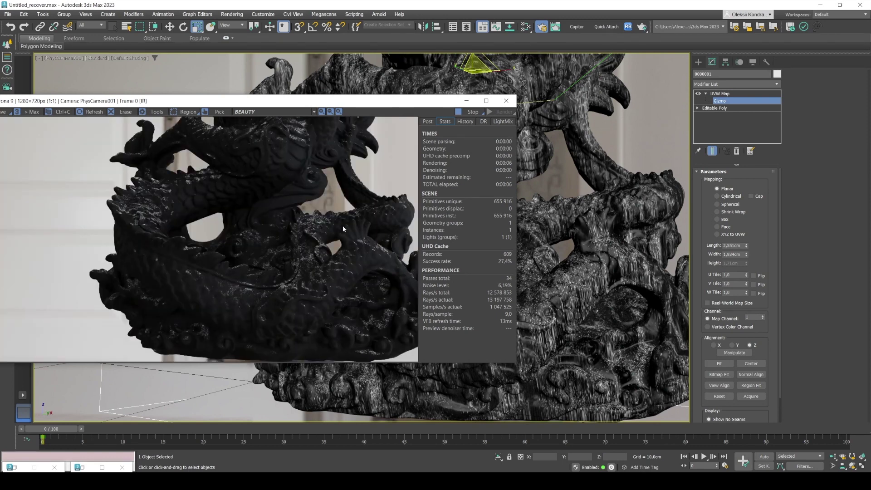
pyautogui.moveTo(298, 105); pyautogui.dragTo(563, 71)
# Drag a CoronaPhysicalMtl from the browser's Corona section into the graph as Material #45
pyautogui.click(102, 467)
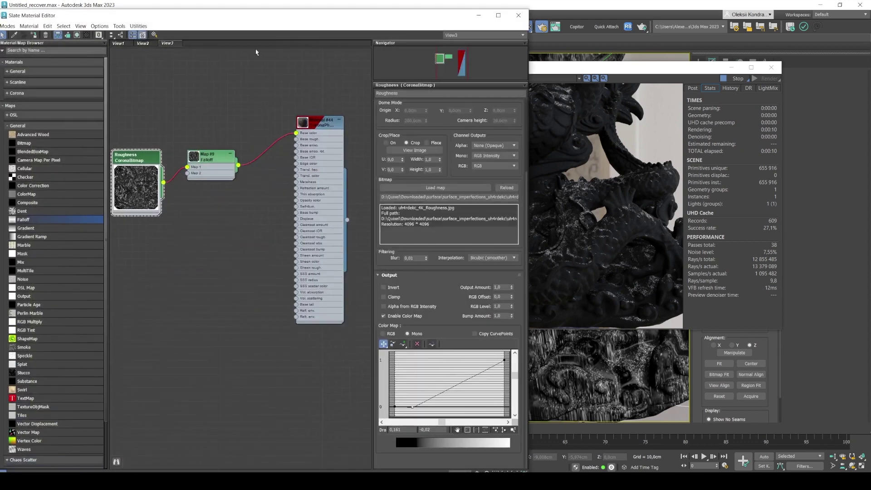
pyautogui.scroll(-2, 223, 101)
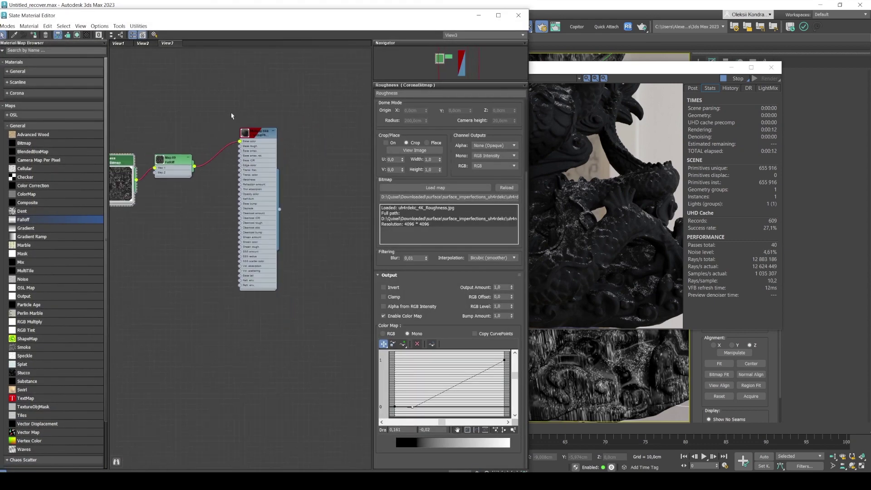
pyautogui.scroll(-1, 231, 115)
pyautogui.moveTo(319, 24); pyautogui.dragTo(248, 10)
pyautogui.moveTo(154, 12); pyautogui.dragTo(256, 20)
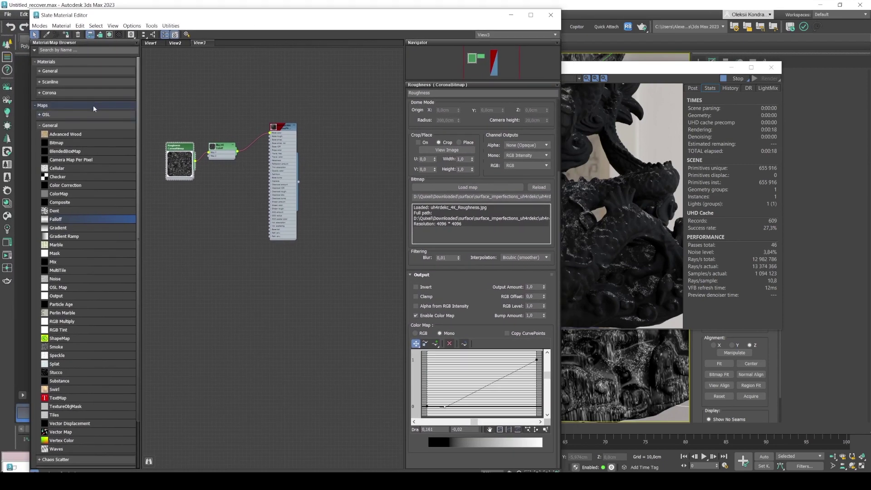
pyautogui.click(58, 94)
pyautogui.moveTo(66, 101); pyautogui.dragTo(333, 260)
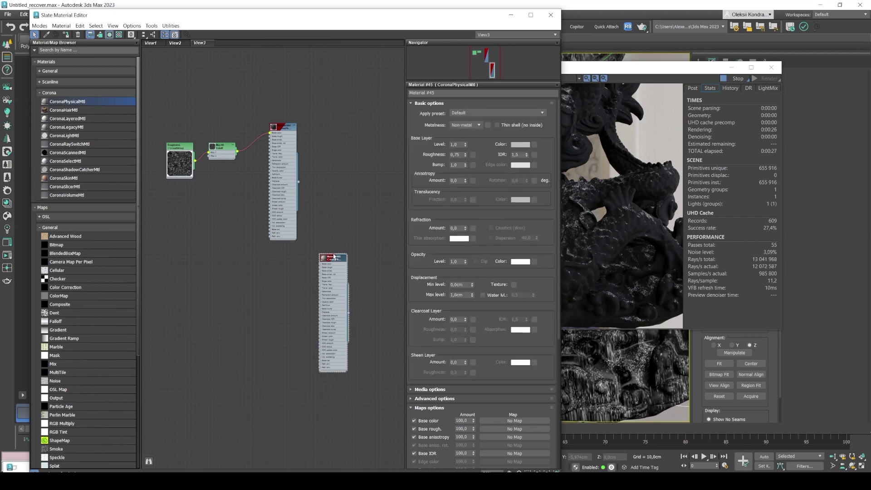
pyautogui.click(582, 88)
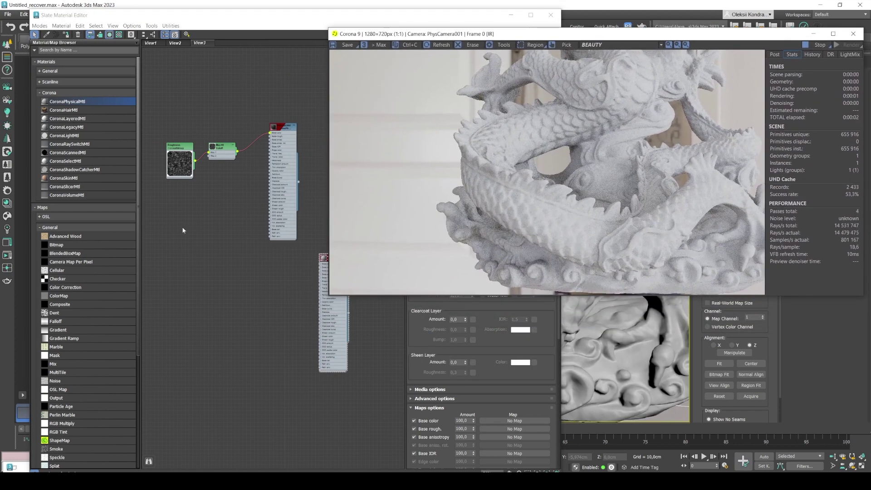
pyautogui.moveTo(145, 19); pyautogui.dragTo(113, 15)
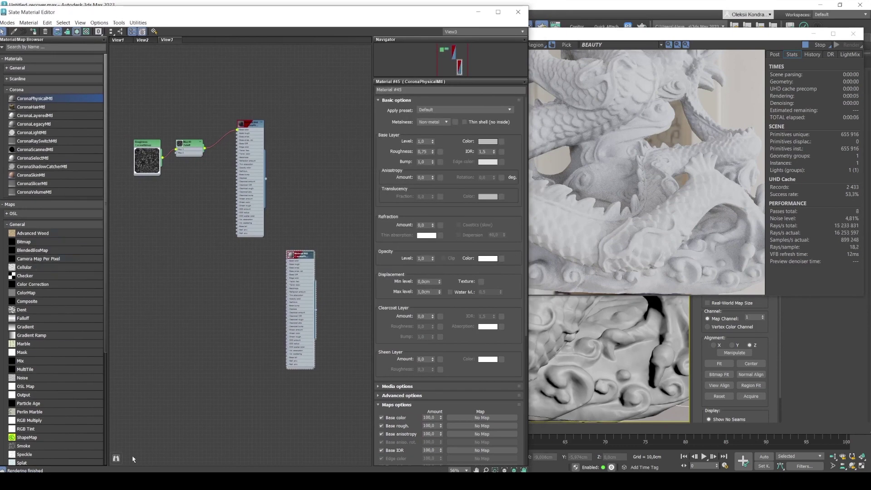
# Bring WoodFineDark004_COL_4K into Slate as Map #10 and wire it to Material #45's Base color
pyautogui.press('super+e')
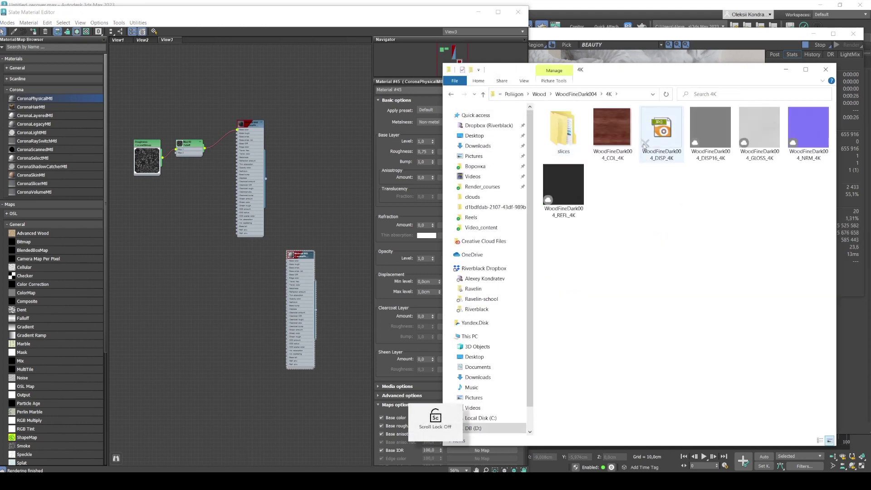
pyautogui.moveTo(612, 132); pyautogui.dragTo(202, 290)
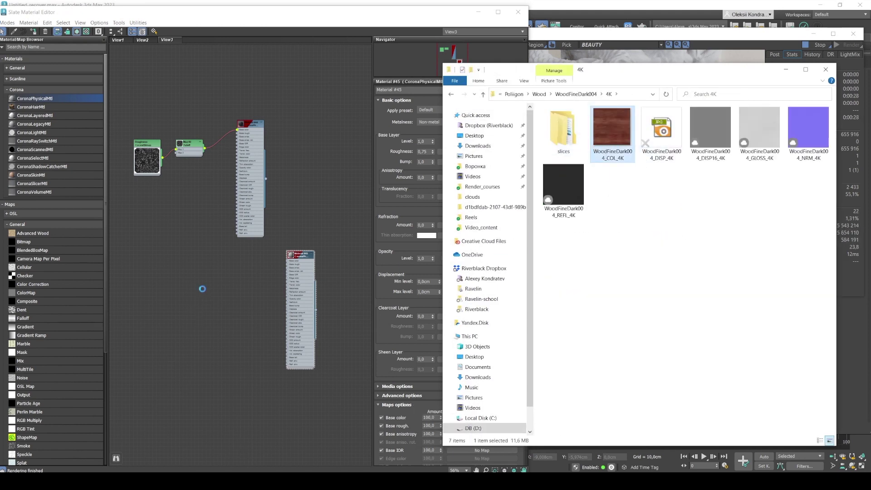
pyautogui.click(826, 69)
pyautogui.scroll(3, 257, 276)
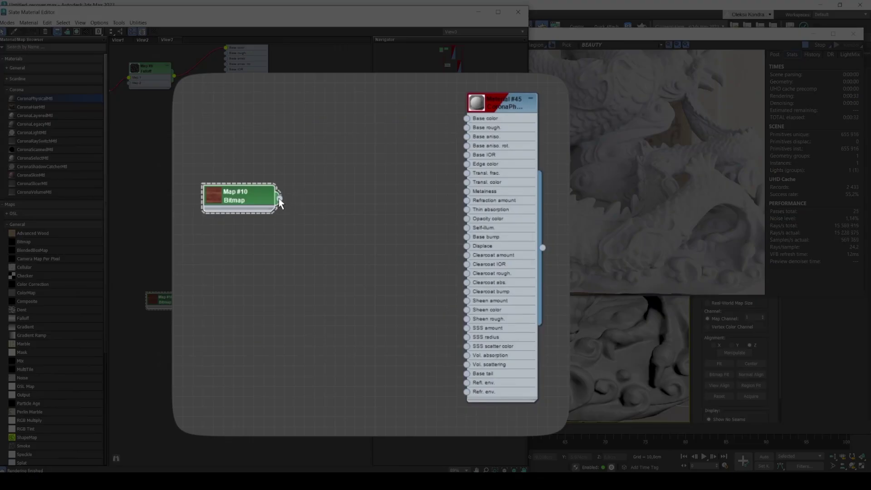
pyautogui.moveTo(279, 197); pyautogui.dragTo(466, 119)
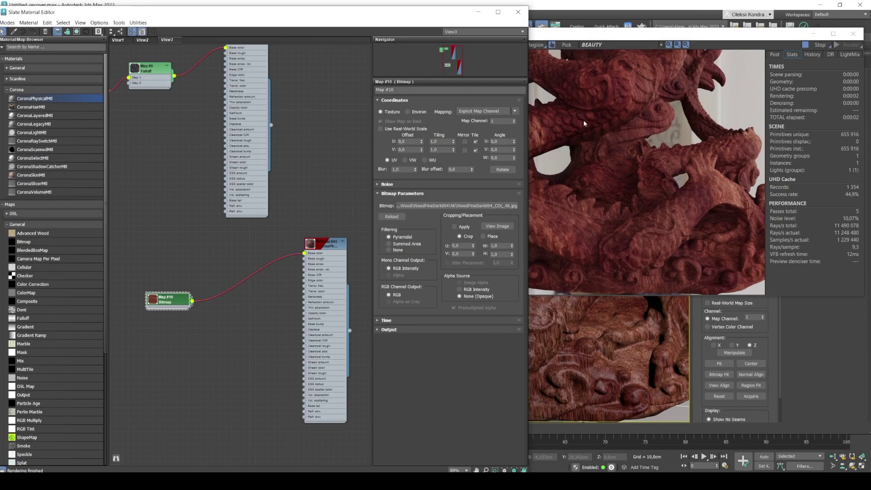
# Switch the dragon's UVW Map projection to Box
pyautogui.click(583, 119)
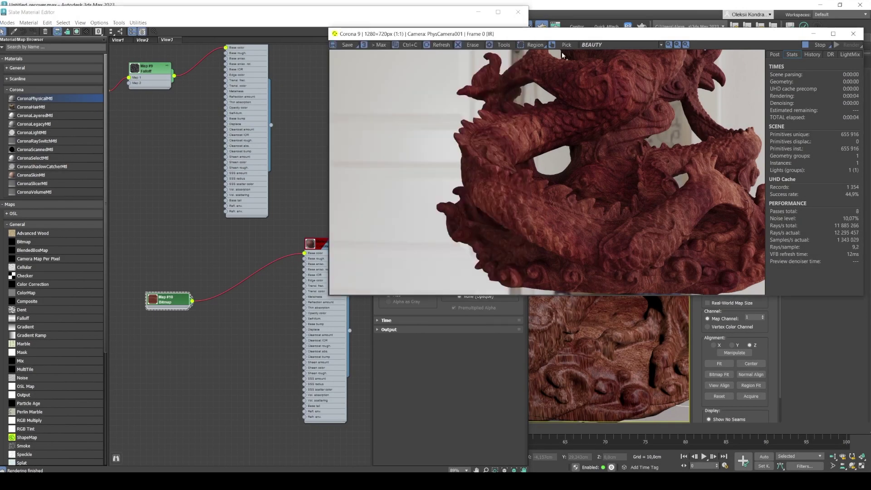
pyautogui.moveTo(563, 34); pyautogui.dragTo(493, 184)
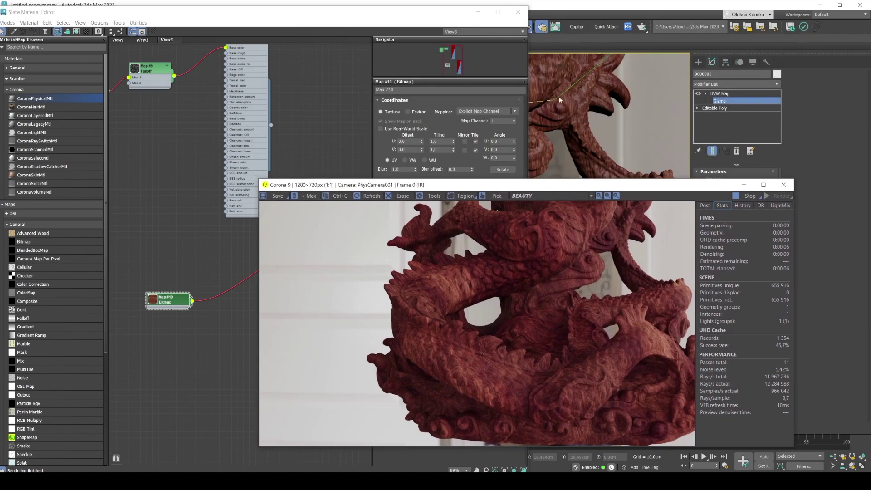
pyautogui.moveTo(551, 185); pyautogui.dragTo(520, 178)
pyautogui.moveTo(634, 180); pyautogui.dragTo(490, 108)
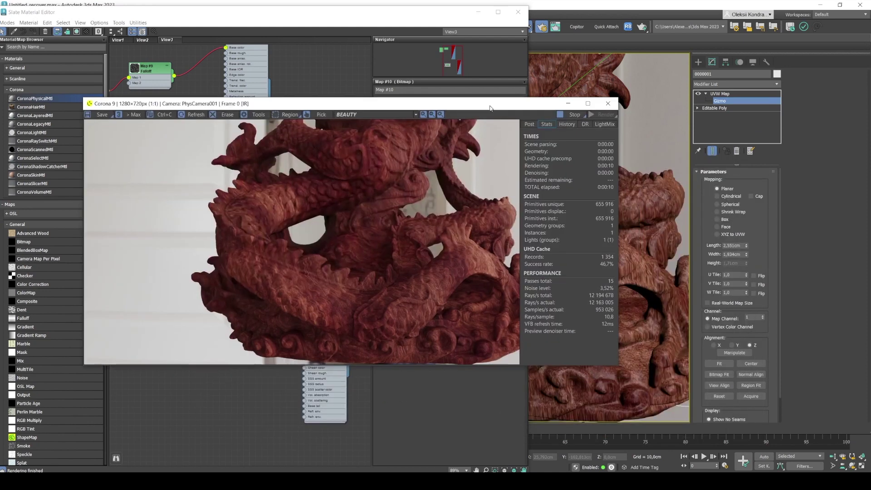
pyautogui.click(717, 219)
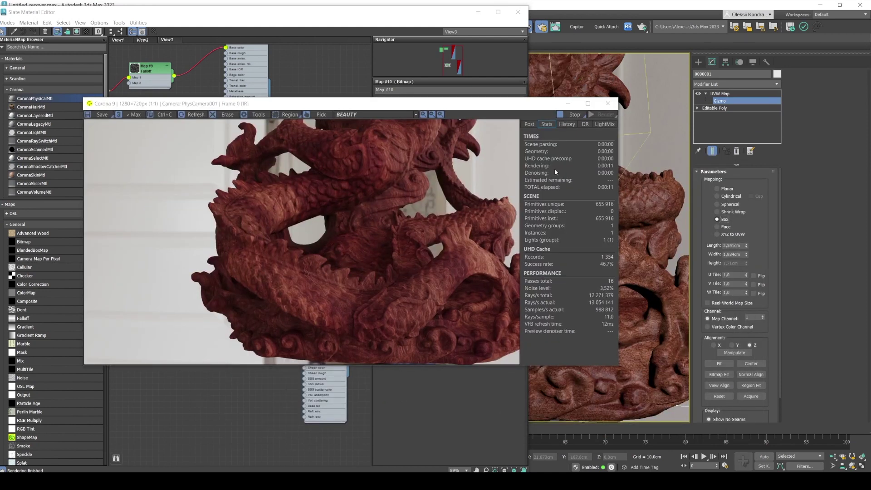
pyautogui.scroll(1, 303, 284)
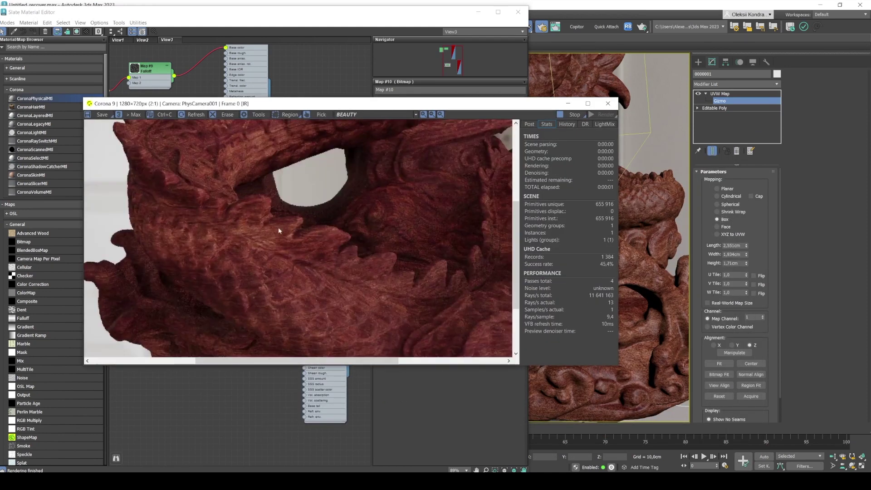
pyautogui.moveTo(318, 109); pyautogui.dragTo(523, 101)
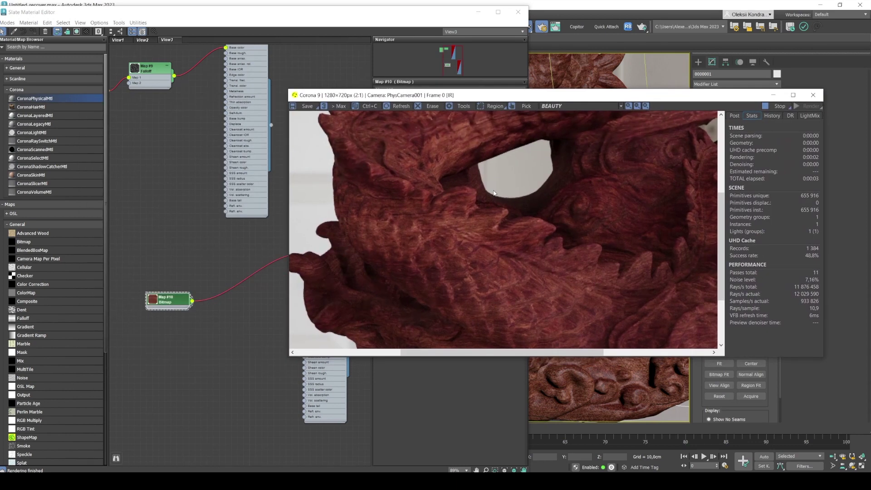
pyautogui.scroll(-1, 494, 193)
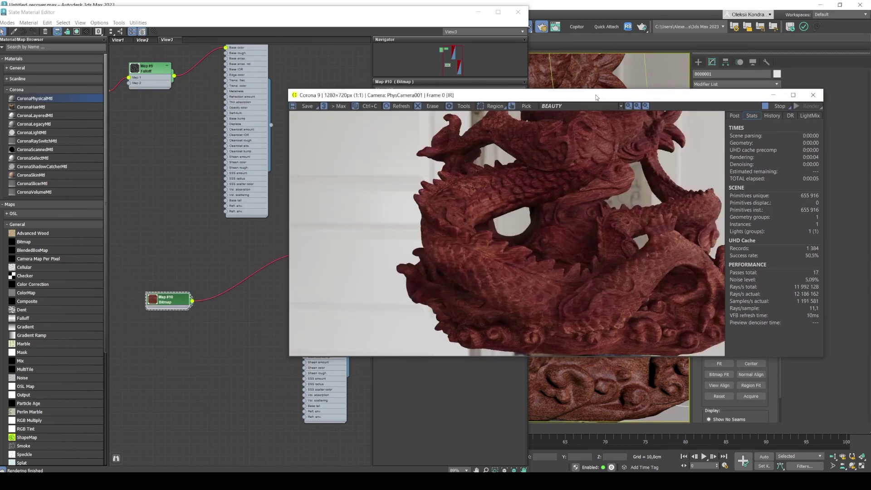
pyautogui.moveTo(596, 97)
pyautogui.mouseDown()
pyautogui.moveTo(586, 93)
pyautogui.moveTo(607, 94)
pyautogui.mouseUp()
pyautogui.moveTo(217, 259); pyautogui.dragTo(199, 261, button='middle')
# Set Material #45's roughness to 0,9 and check the glossier dragon render
pyautogui.click(307, 248)
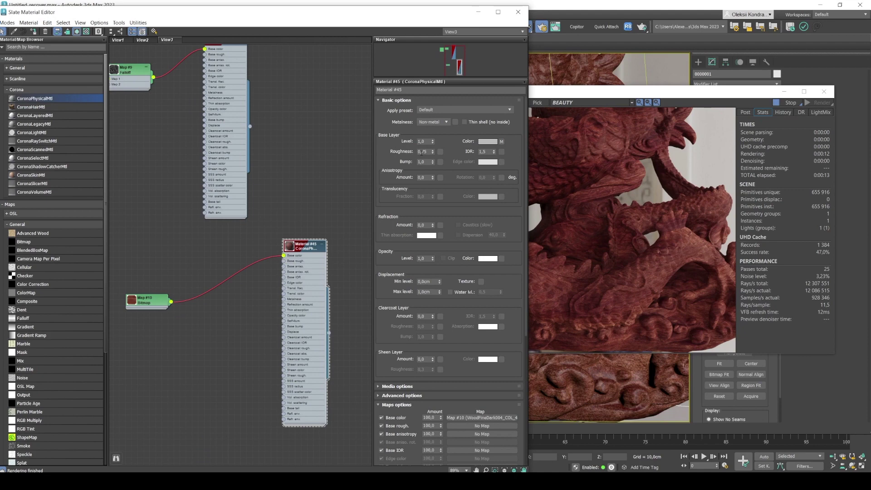
pyautogui.doubleClick(421, 153)
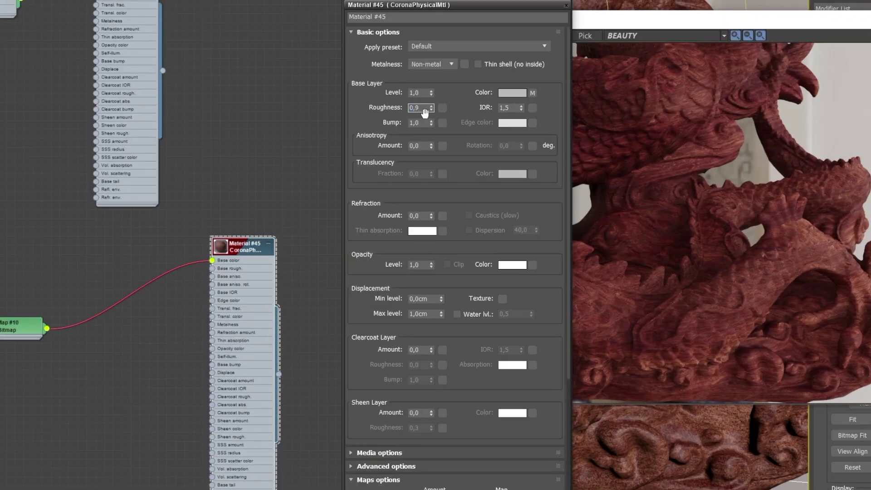
pyautogui.write('0,9')
pyautogui.press('Return')
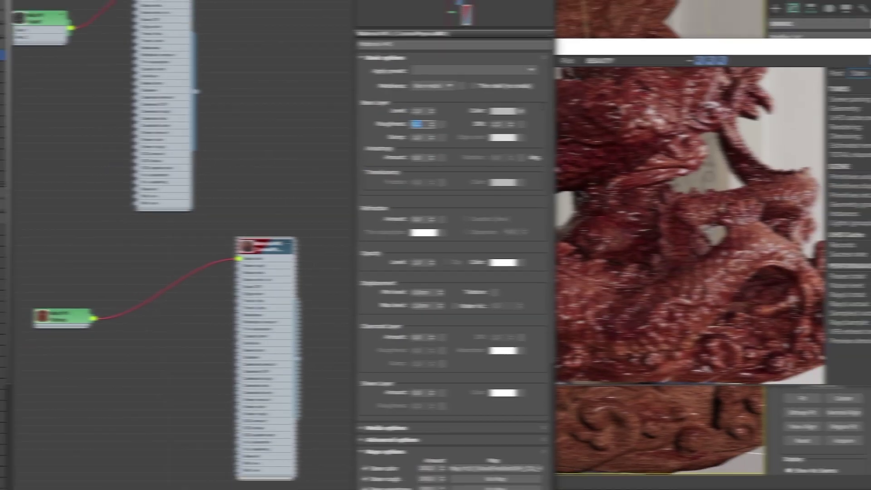
pyautogui.click(653, 292)
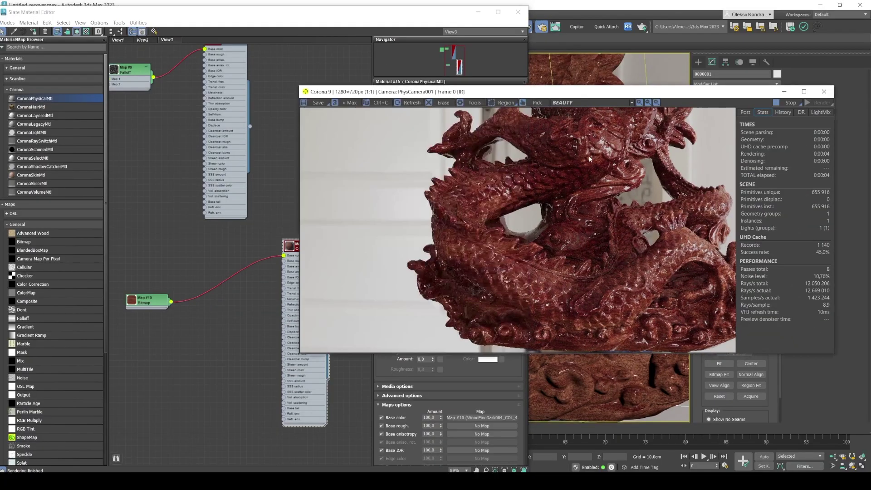
pyautogui.scroll(2, 584, 277)
pyautogui.scroll(-2, 614, 228)
pyautogui.moveTo(417, 95); pyautogui.dragTo(470, 110)
pyautogui.moveTo(288, 253); pyautogui.dragTo(232, 387)
# Add a new CoronaPhysicalMtl, Material #46, and open its parameters
pyautogui.moveTo(23, 100); pyautogui.dragTo(283, 262)
pyautogui.doubleClick(282, 262)
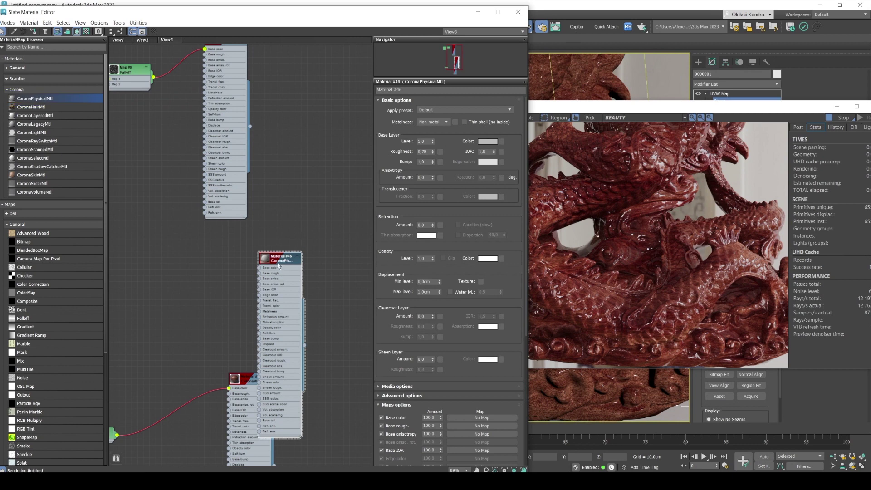
pyautogui.moveTo(279, 266); pyautogui.dragTo(303, 216)
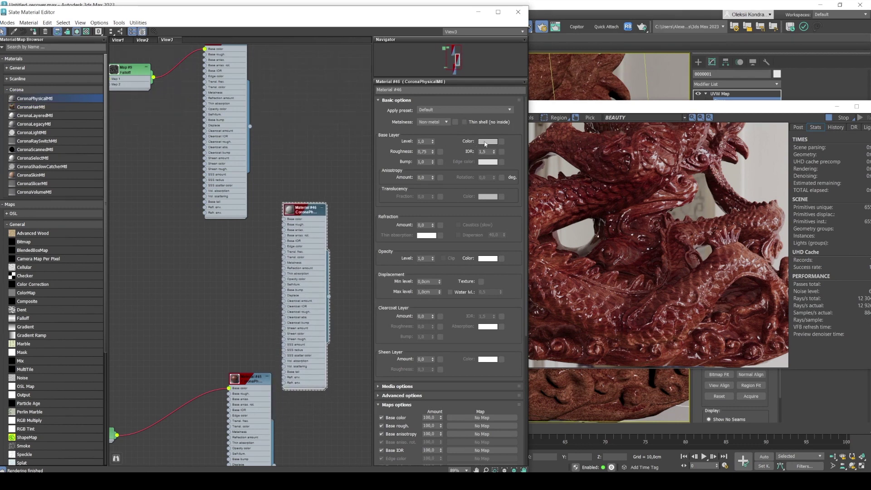
# Give Material #46 a pale pinkish beige base colour and tidy the nodes
pyautogui.click(485, 145)
pyautogui.moveTo(423, 70); pyautogui.dragTo(416, 71)
pyautogui.click(429, 57)
pyautogui.moveTo(414, 88); pyautogui.dragTo(412, 89)
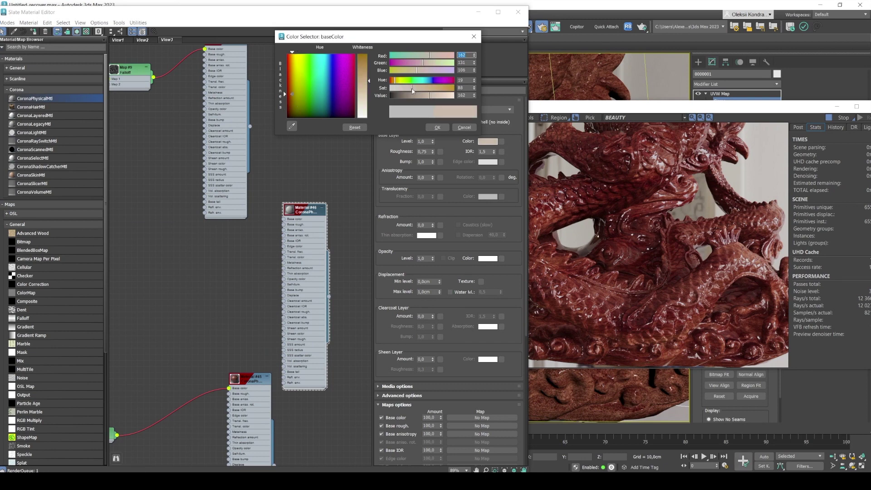
pyautogui.click(433, 127)
pyautogui.scroll(-4, 243, 240)
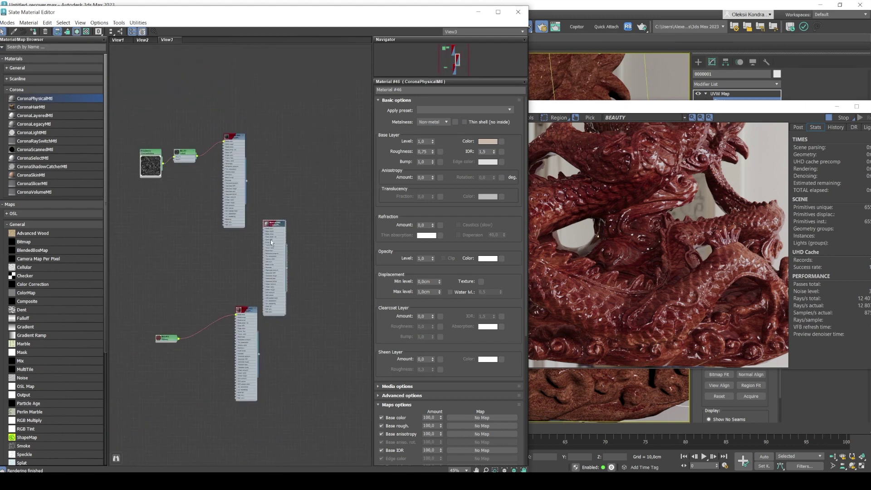
pyautogui.moveTo(283, 222); pyautogui.dragTo(285, 203)
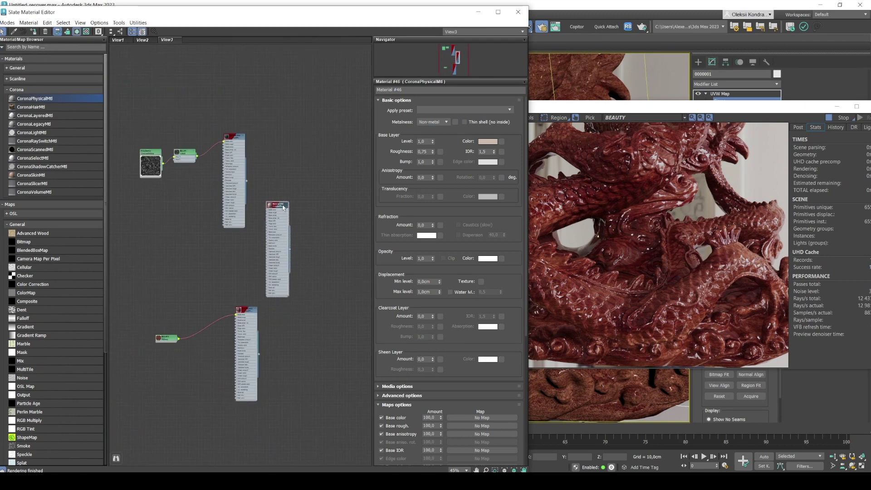
pyautogui.moveTo(248, 314); pyautogui.dragTo(280, 320)
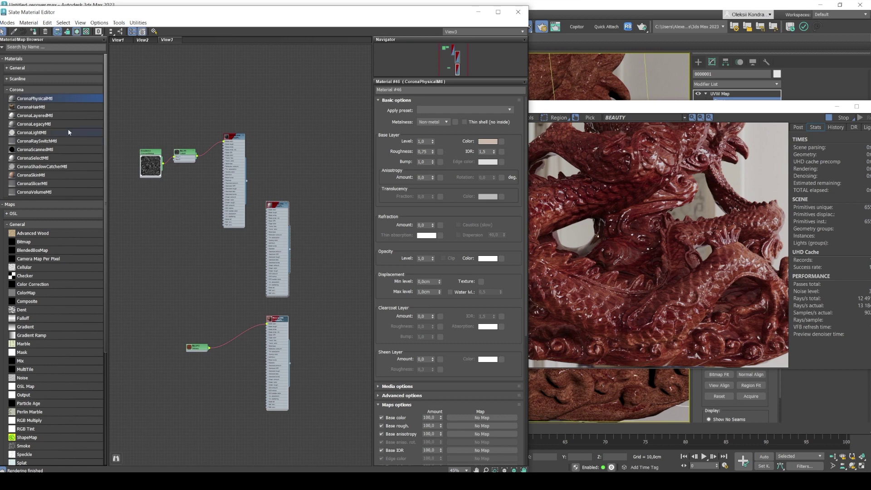
# Add a CoronaLayeredMtl, Material #47, and assign it to the dragon
pyautogui.click(34, 117)
pyautogui.click(329, 260)
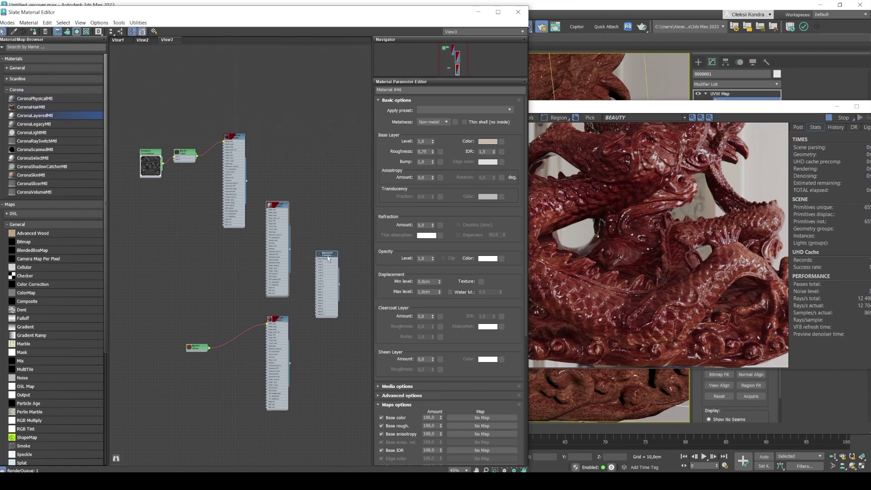
pyautogui.click(34, 33)
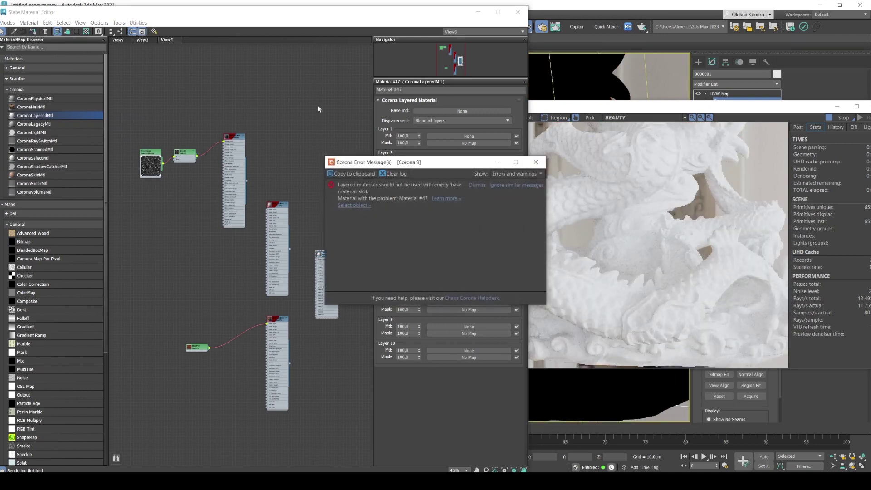
pyautogui.click(540, 162)
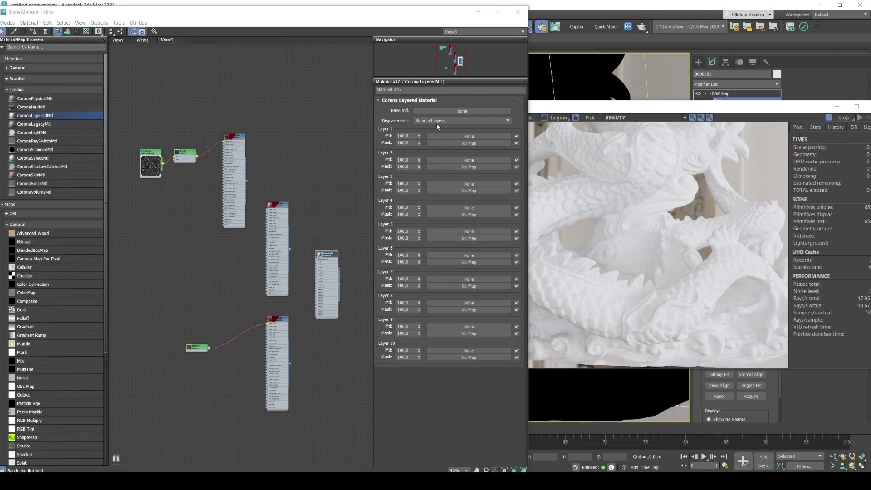
# Wire Material #45 as the base material and Material #46 as Layer 1
pyautogui.scroll(3, 317, 233)
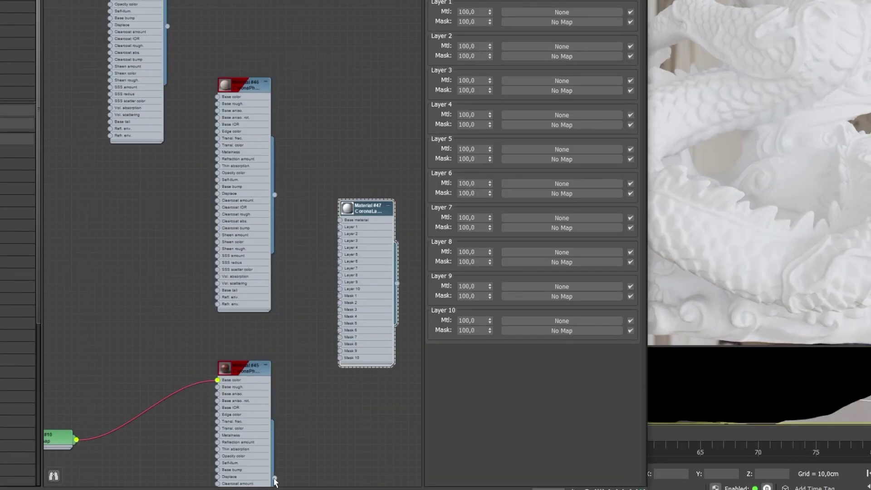
pyautogui.moveTo(274, 478); pyautogui.dragTo(340, 219)
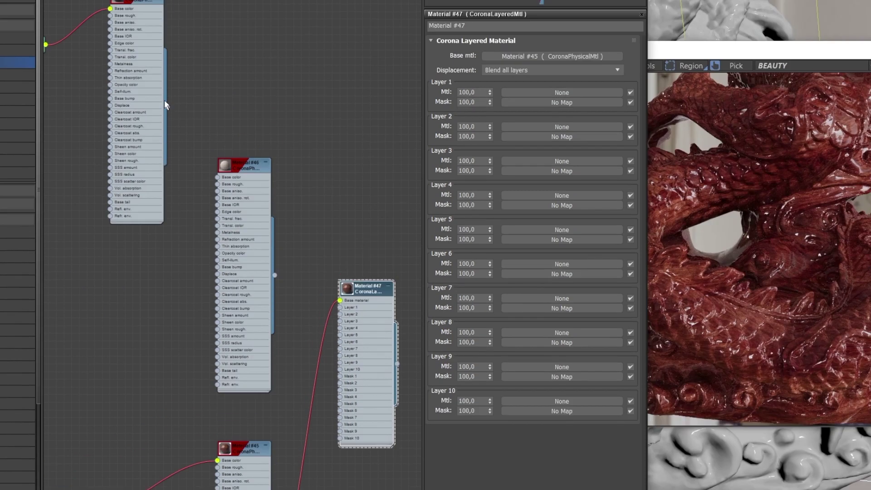
pyautogui.scroll(2, 292, 369)
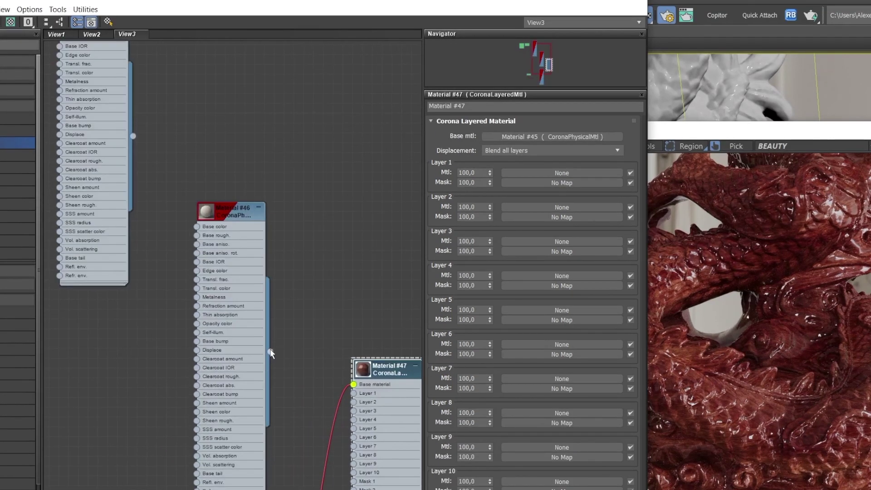
pyautogui.moveTo(343, 385); pyautogui.dragTo(354, 393)
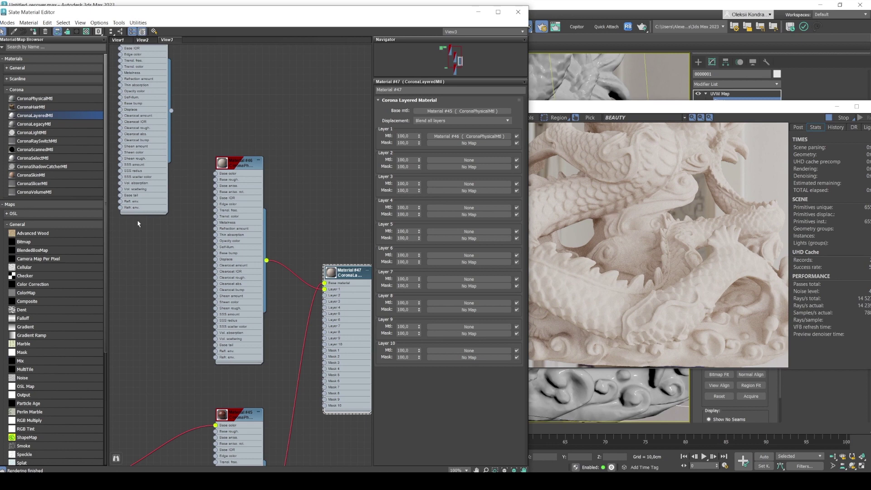
pyautogui.scroll(-4, 141, 233)
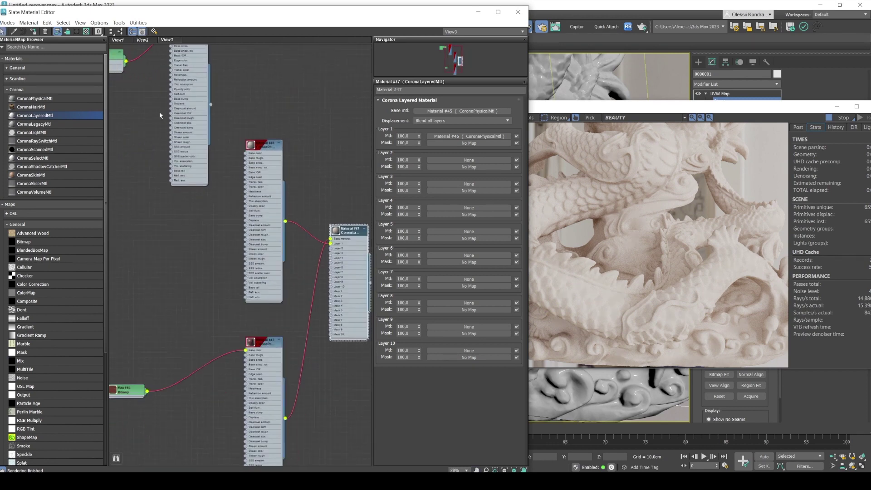
pyautogui.moveTo(159, 117); pyautogui.dragTo(205, 116, button='middle')
# Connect the Map #9 Falloff to Mask 1 and inspect the dust in the render
pyautogui.moveTo(211, 84); pyautogui.dragTo(311, 256)
pyautogui.scroll(3, 147, 291)
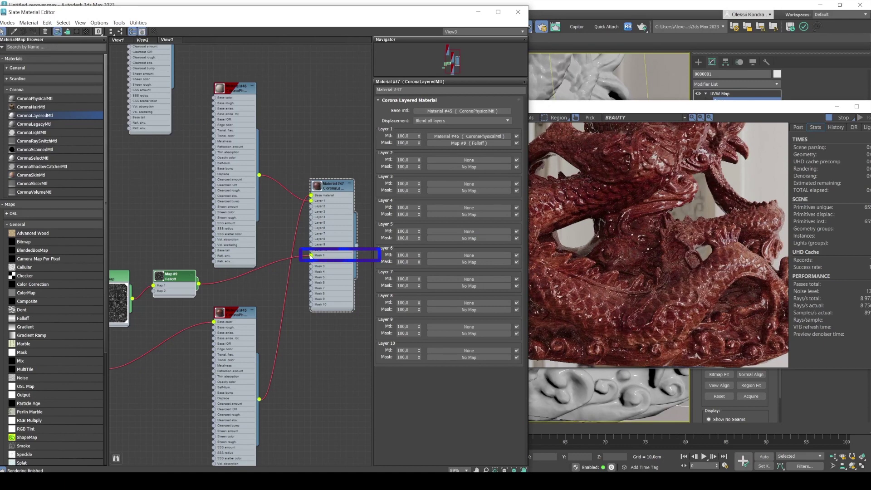
pyautogui.click(587, 249)
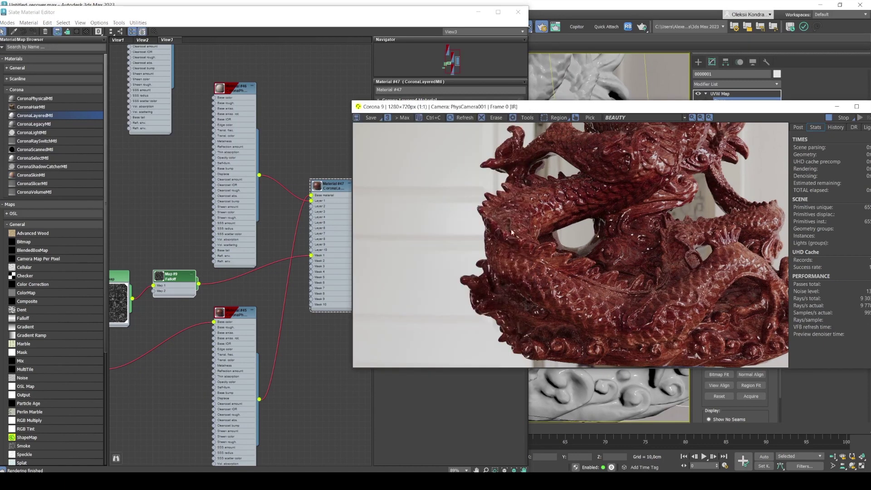
pyautogui.scroll(3, 513, 214)
pyautogui.scroll(-3, 513, 213)
pyautogui.scroll(2, 697, 253)
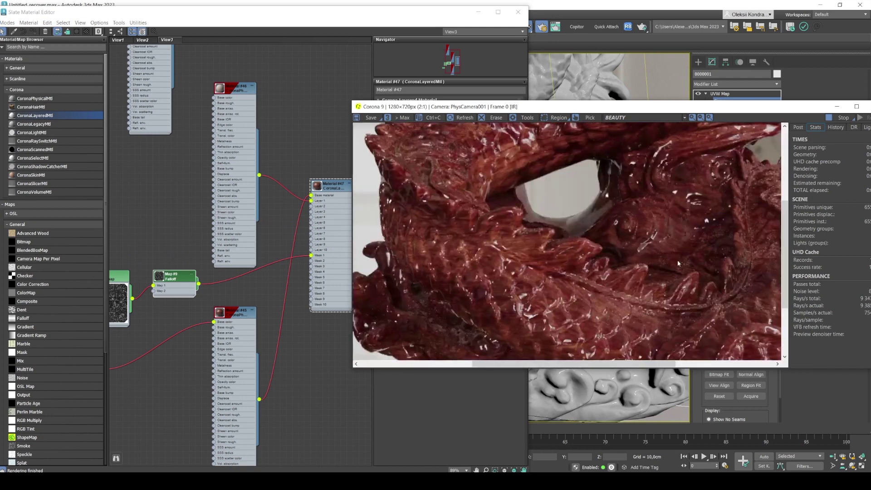
pyautogui.scroll(-1, 746, 200)
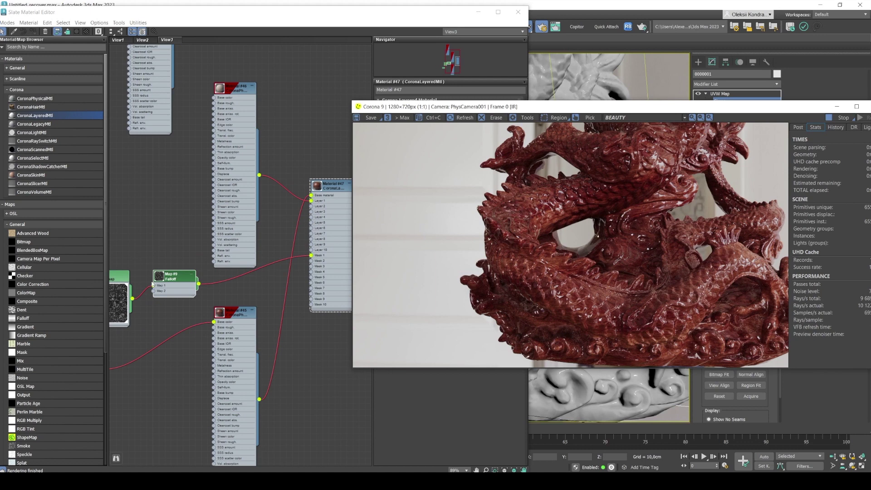
# Steepen the Map #9 Falloff mix curve by dragging its control points
pyautogui.doubleClick(178, 280)
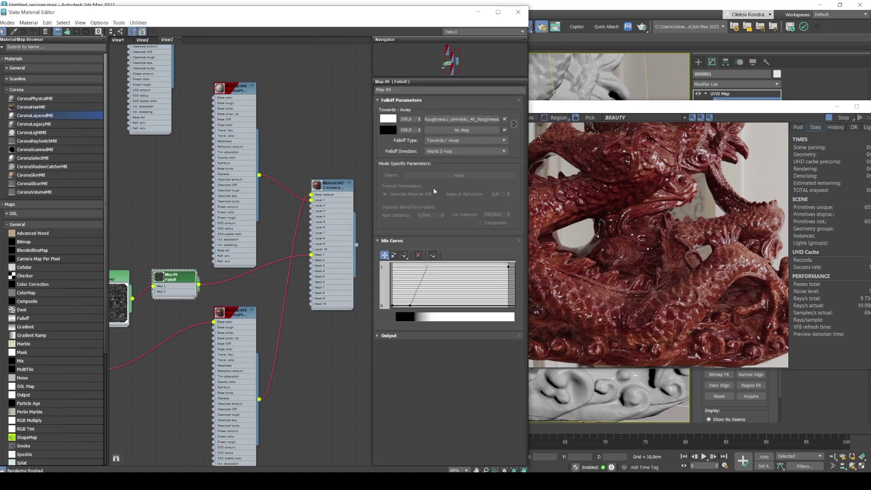
pyautogui.moveTo(428, 267); pyautogui.dragTo(462, 267)
pyautogui.moveTo(409, 305); pyautogui.dragTo(439, 306)
pyautogui.click(564, 285)
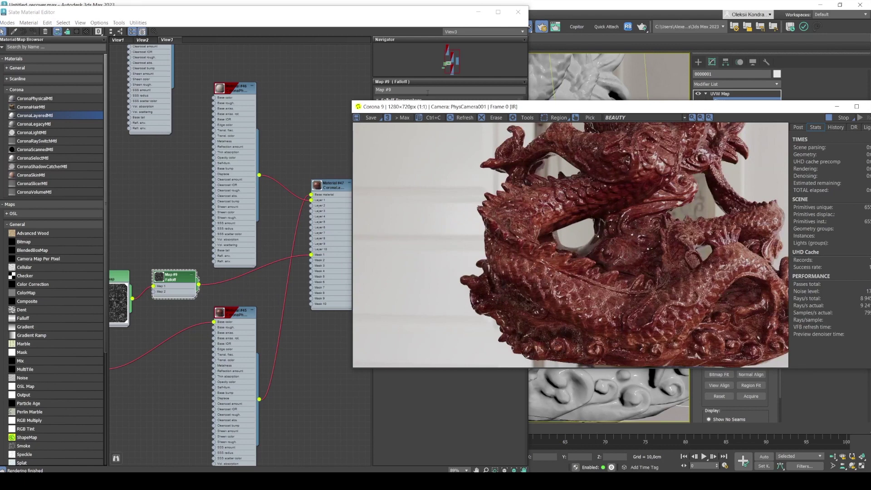
# Refine the mix curve points further to thin the dust, checking the render
pyautogui.moveTo(264, 17); pyautogui.dragTo(223, 15)
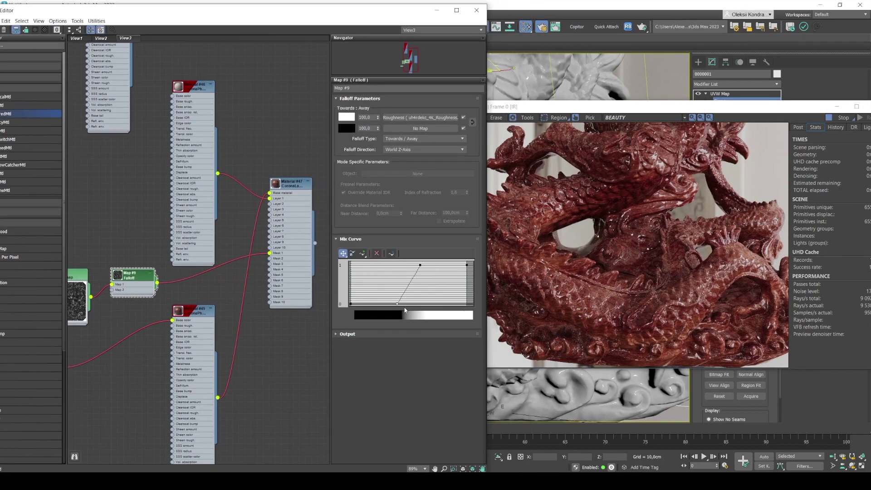
pyautogui.moveTo(395, 304); pyautogui.dragTo(368, 304)
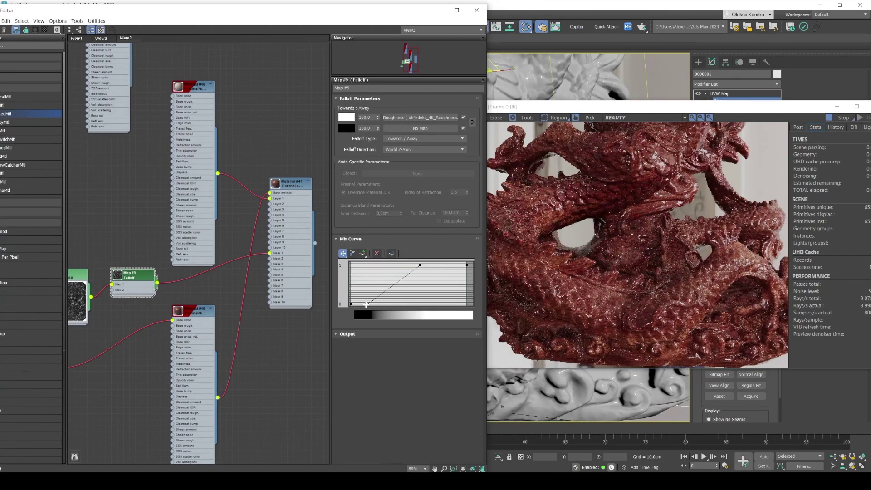
pyautogui.moveTo(423, 267); pyautogui.dragTo(441, 268)
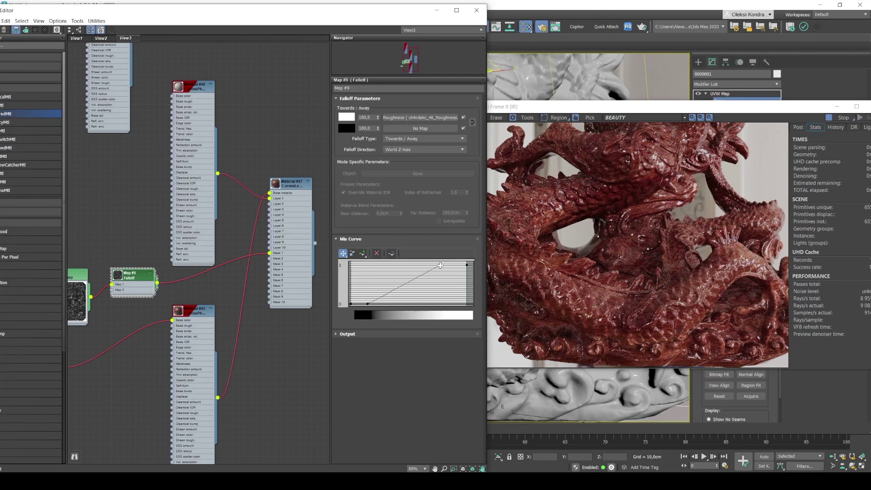
pyautogui.moveTo(369, 304); pyautogui.dragTo(426, 305)
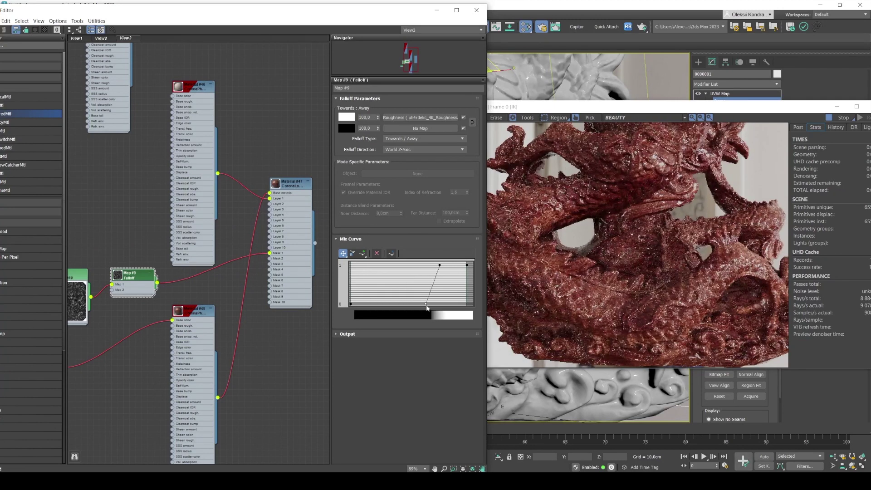
pyautogui.click(544, 229)
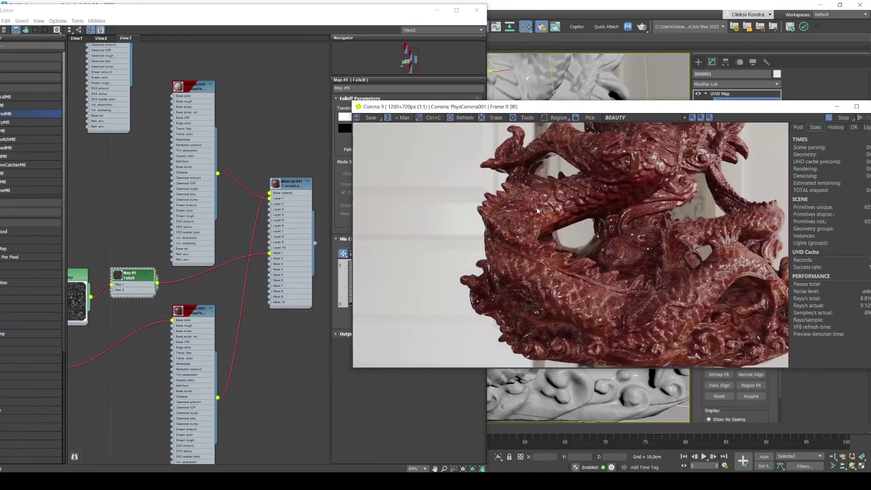
pyautogui.moveTo(161, 296); pyautogui.dragTo(249, 282, button='middle')
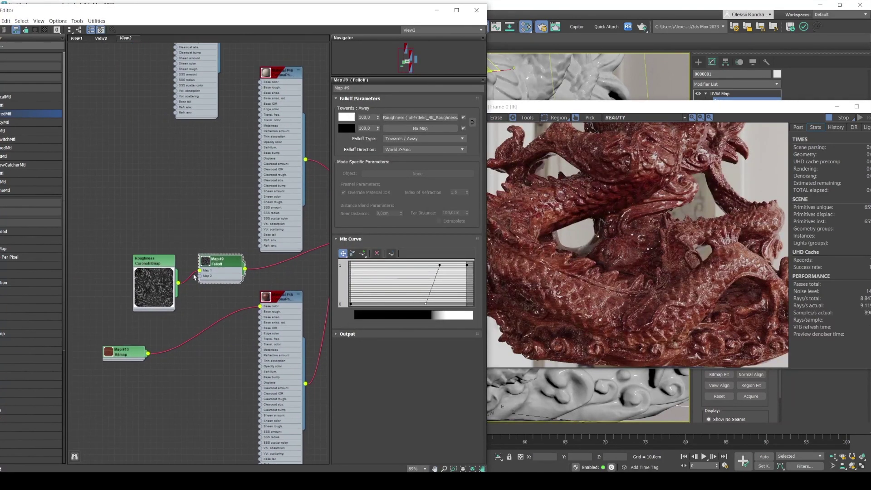
# Move the Roughness bitmap's Color Map curve start to 0.208 so the wood renders rougher
pyautogui.moveTo(159, 266); pyautogui.dragTo(152, 254)
pyautogui.doubleClick(154, 264)
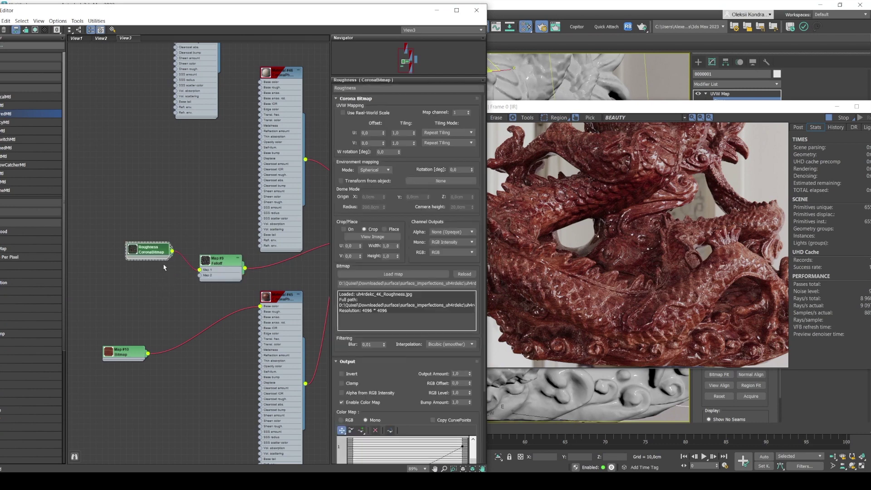
pyautogui.moveTo(380, 375); pyautogui.dragTo(385, 272)
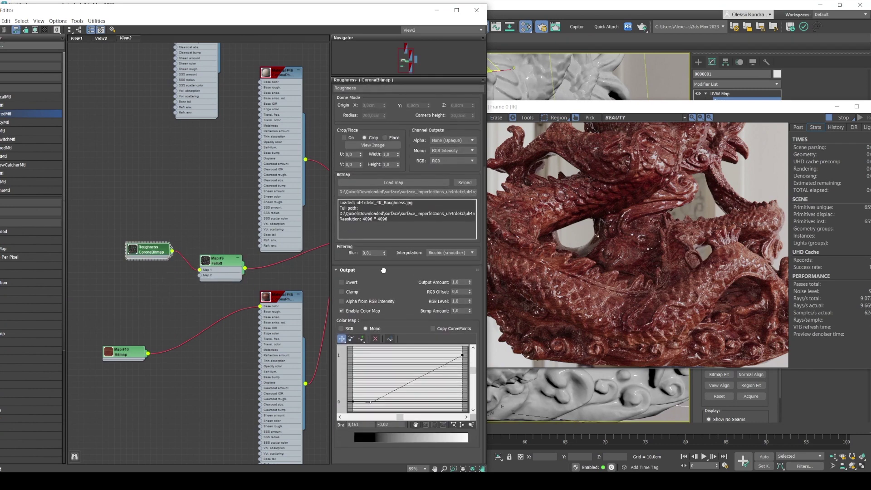
pyautogui.moveTo(370, 402)
pyautogui.mouseDown()
pyautogui.moveTo(358, 402)
pyautogui.moveTo(375, 401)
pyautogui.mouseUp()
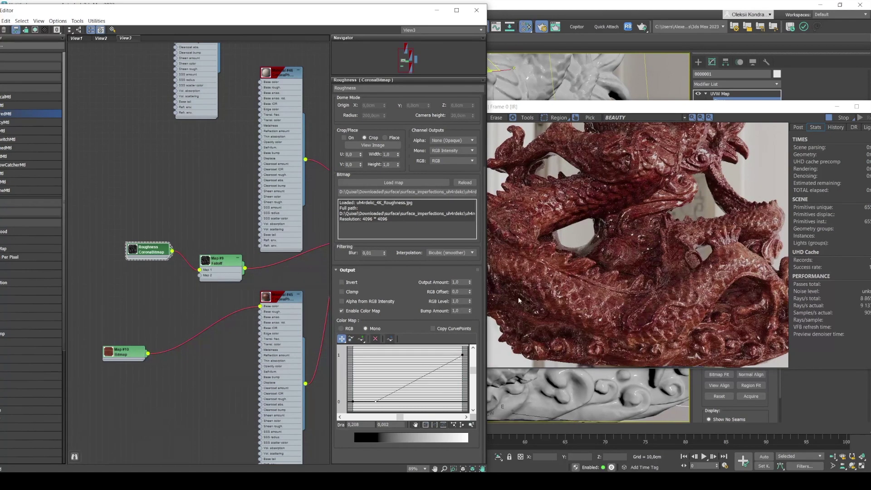
# Bring the Corona VFB forward and zoom in to check the faint dust specks on the dragon
pyautogui.click(523, 285)
pyautogui.scroll(3, 548, 196)
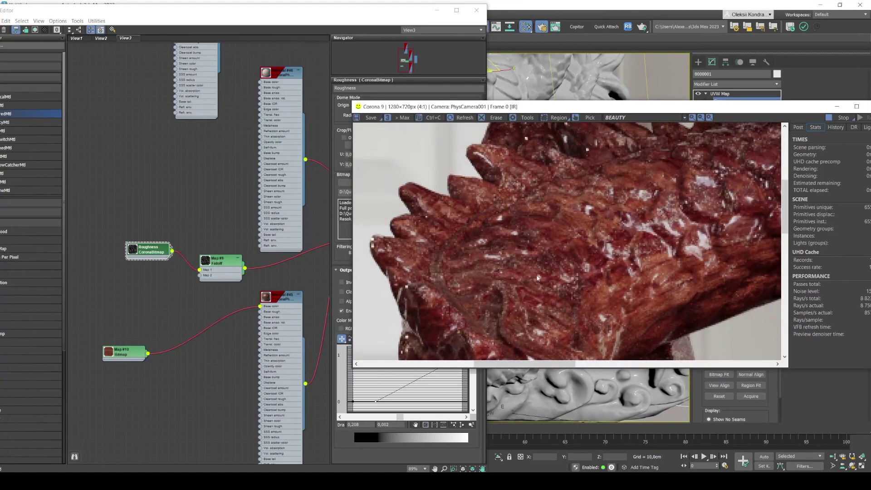
pyautogui.scroll(-3, 508, 196)
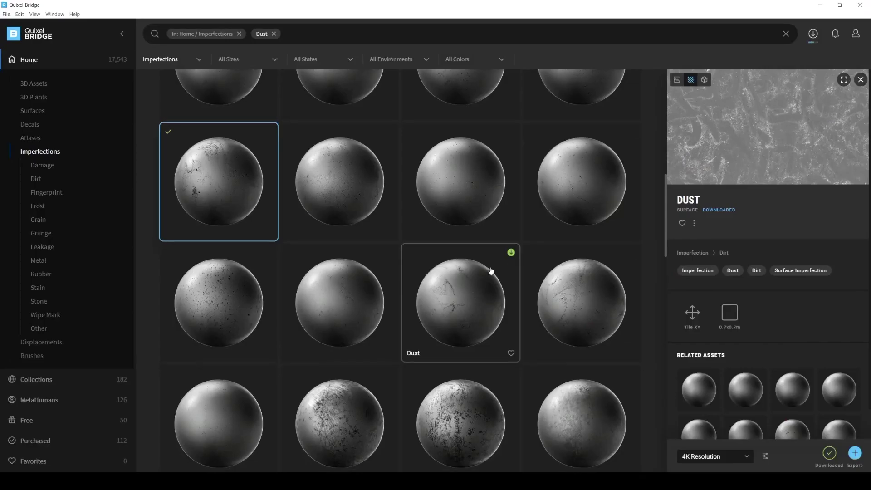
# Browse and preview several Dust surfaces in the Imperfections results to pick one
pyautogui.scroll(-1, 472, 268)
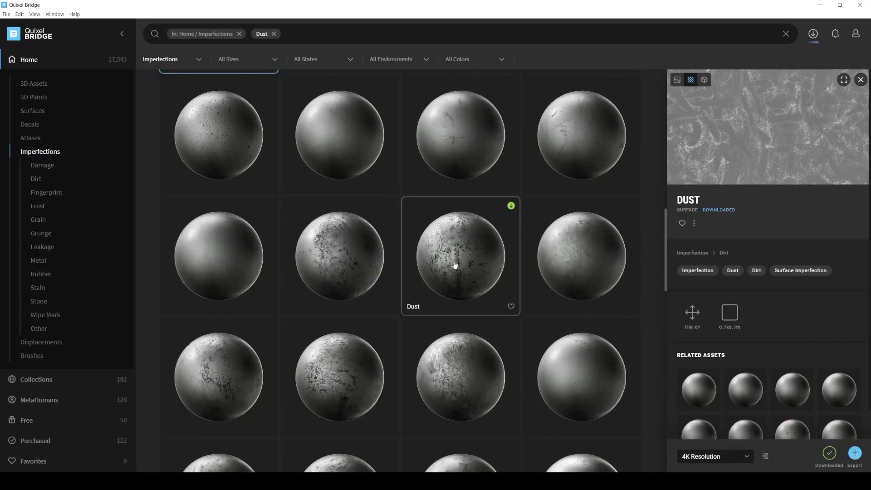
pyautogui.click(455, 264)
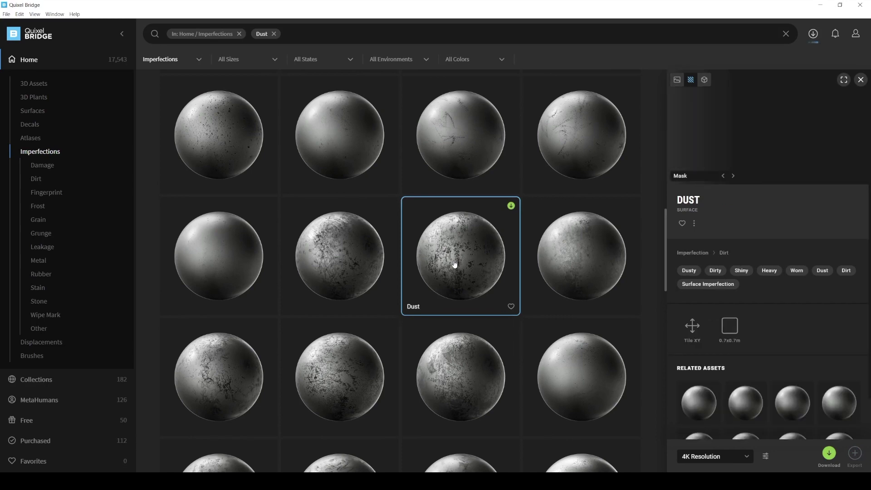
pyautogui.click(314, 268)
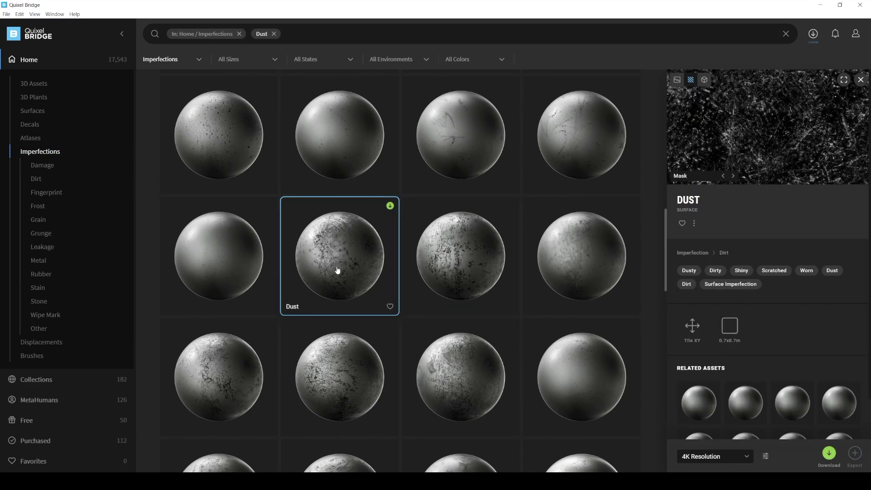
pyautogui.scroll(-3, 338, 271)
pyautogui.click(332, 216)
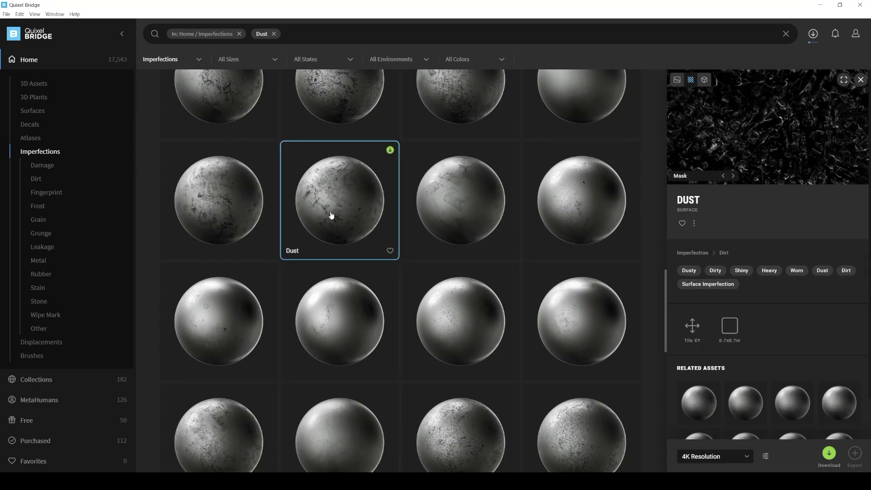
pyautogui.scroll(-3, 332, 215)
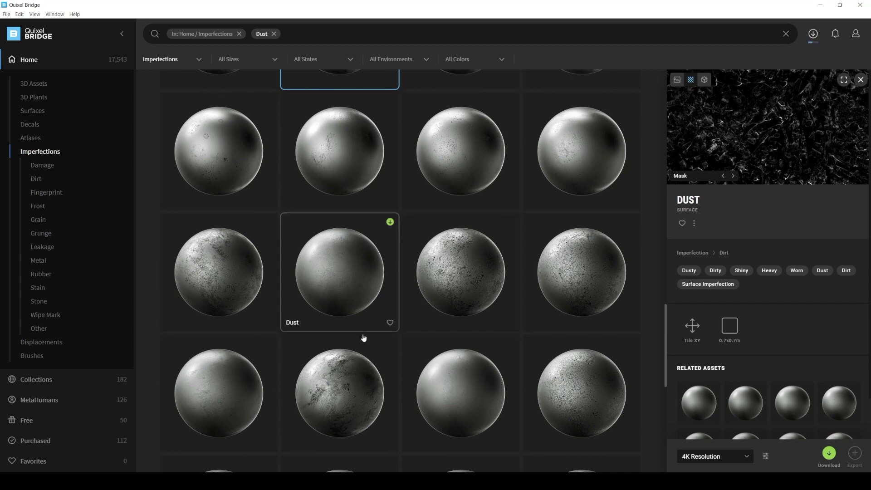
pyautogui.click(341, 359)
pyautogui.scroll(-1, 325, 360)
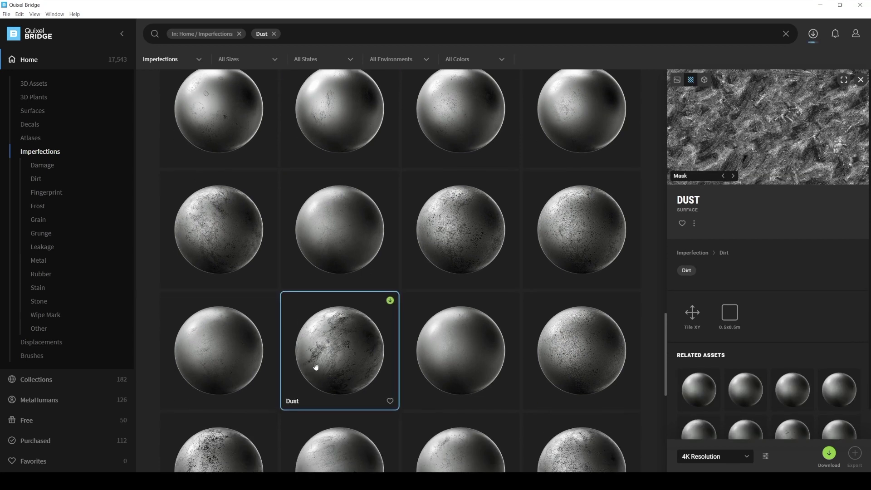
# Download the chosen Dust surface and export it to 3ds Max
pyautogui.click(829, 454)
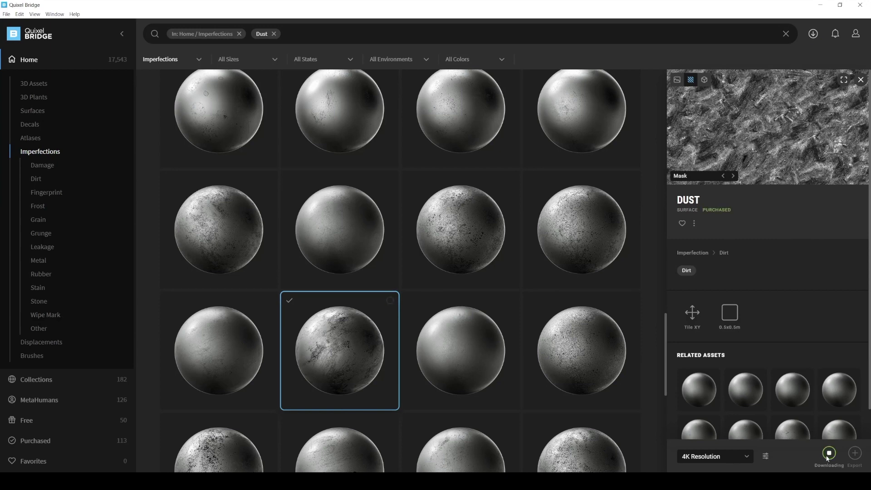
pyautogui.press('Scroll_Lock')
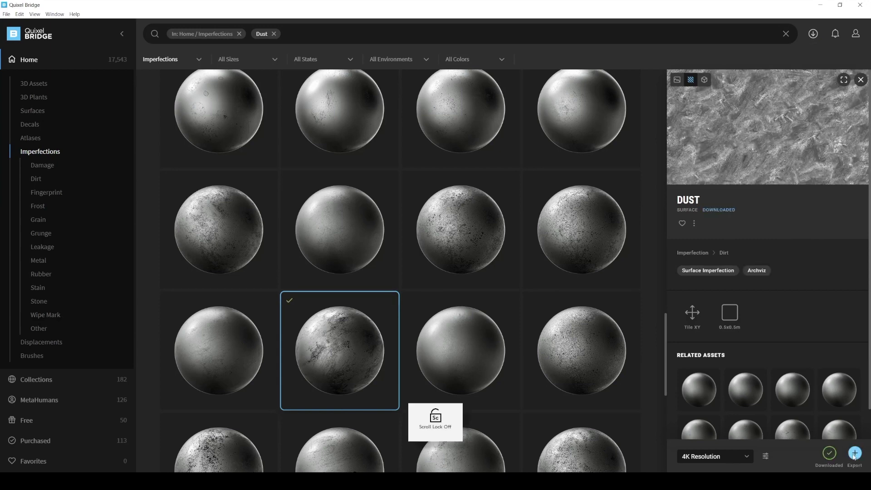
pyautogui.click(854, 454)
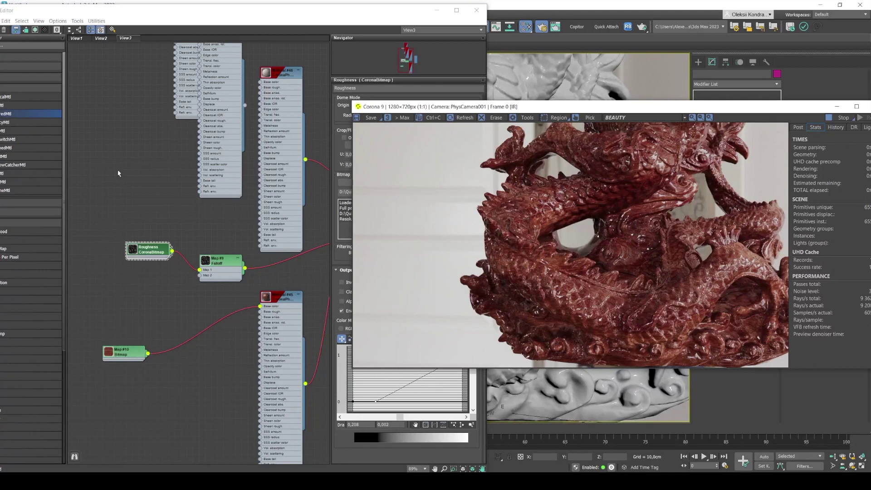
# Delete the imported CoronaPhysical node and replace the old Roughness bitmap with the new Dust one in Map #9 Falloff
pyautogui.moveTo(134, 158); pyautogui.dragTo(158, 107)
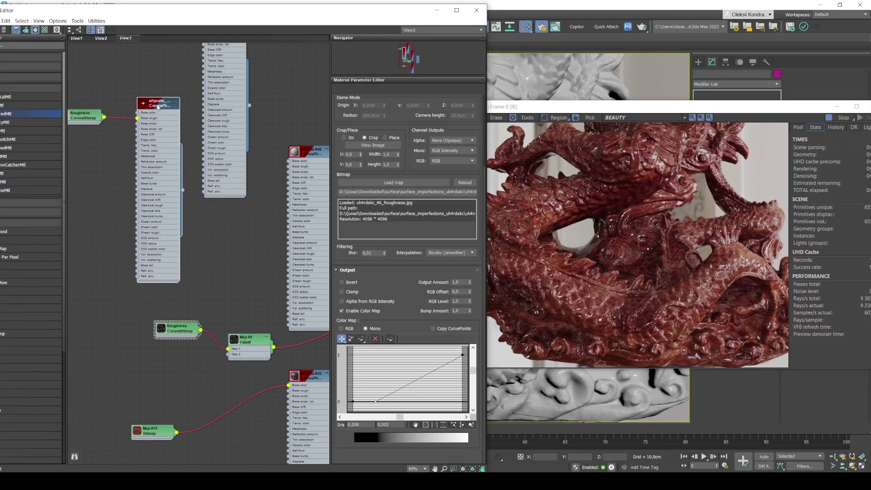
pyautogui.press('Delete')
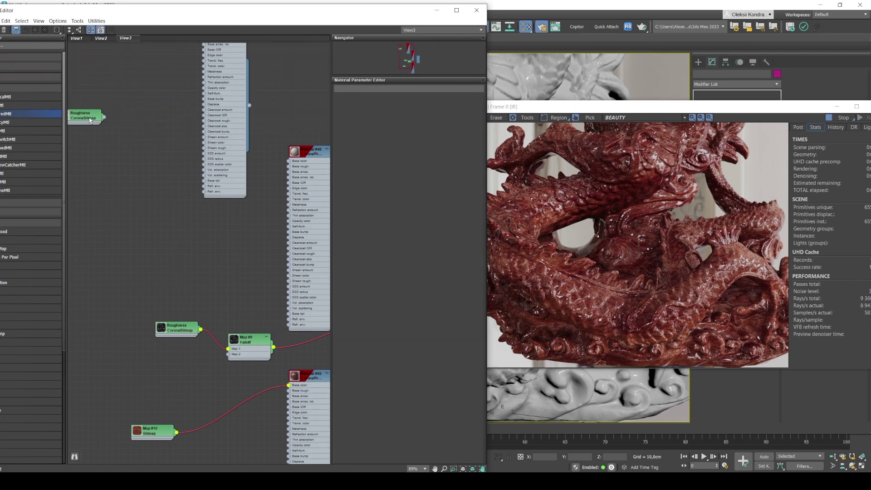
pyautogui.moveTo(90, 119); pyautogui.dragTo(178, 357)
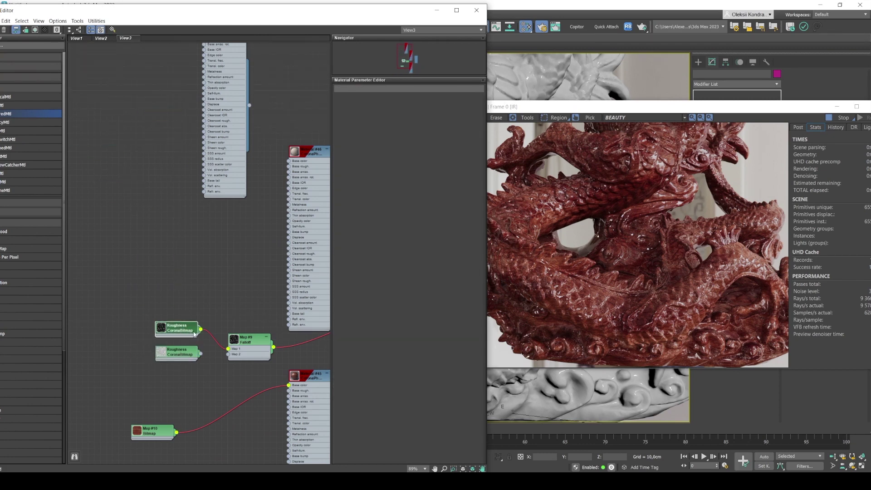
pyautogui.click(195, 333)
pyautogui.press('Delete')
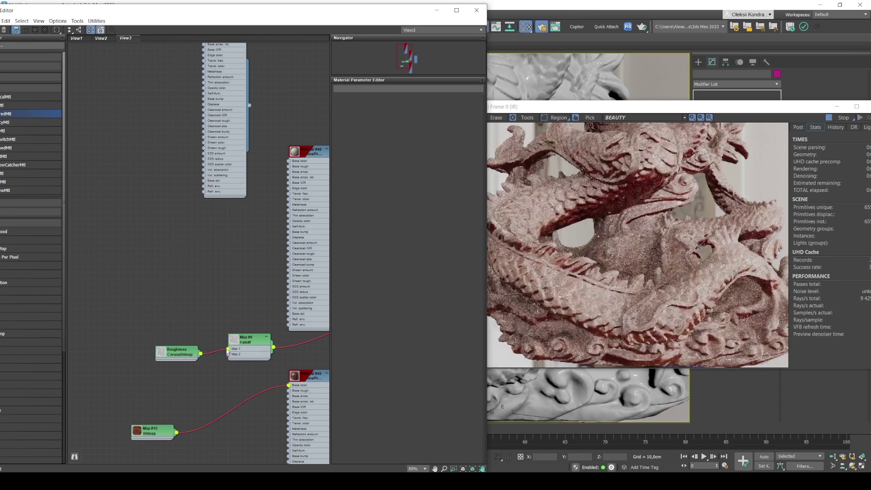
pyautogui.moveTo(216, 290); pyautogui.dragTo(171, 238, button='middle')
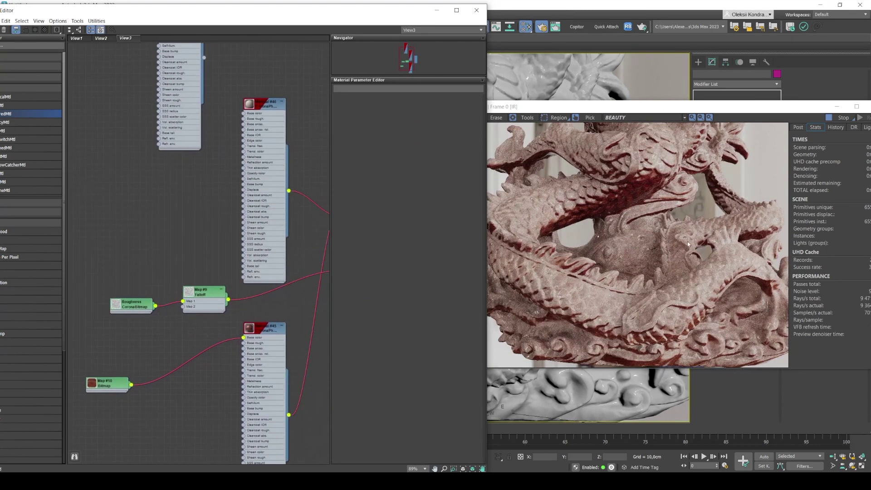
# Steepen the Falloff mask's Mix Curve by dragging its points left
pyautogui.doubleClick(217, 298)
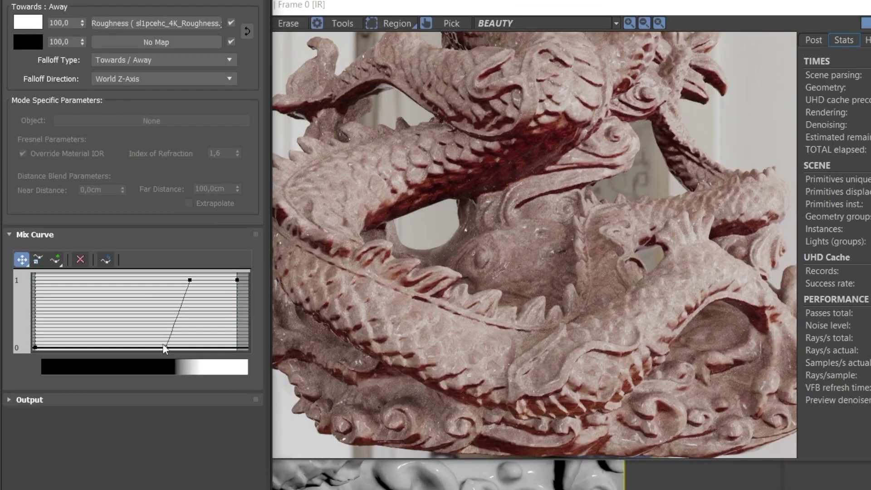
pyautogui.moveTo(165, 348); pyautogui.dragTo(100, 348)
pyautogui.moveTo(189, 278); pyautogui.dragTo(129, 280)
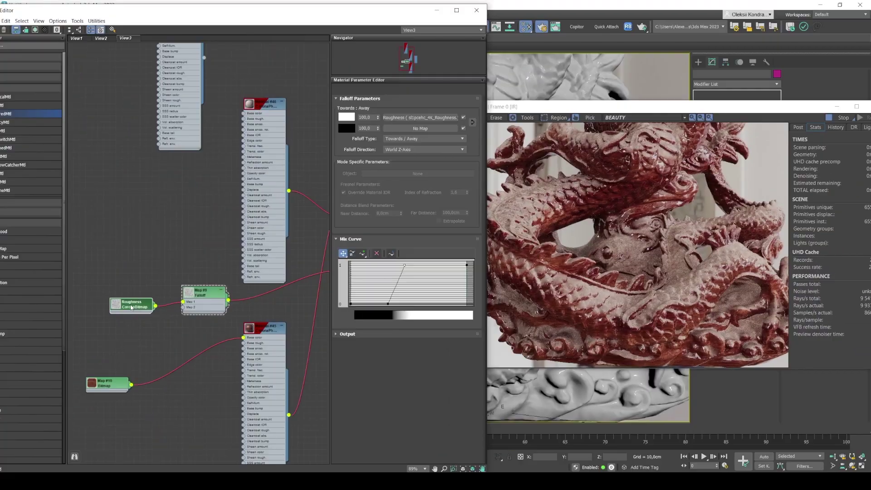
# Enable the Dust Roughness bitmap's Color Map and lower its curve start to -0.545, then check the render
pyautogui.doubleClick(131, 305)
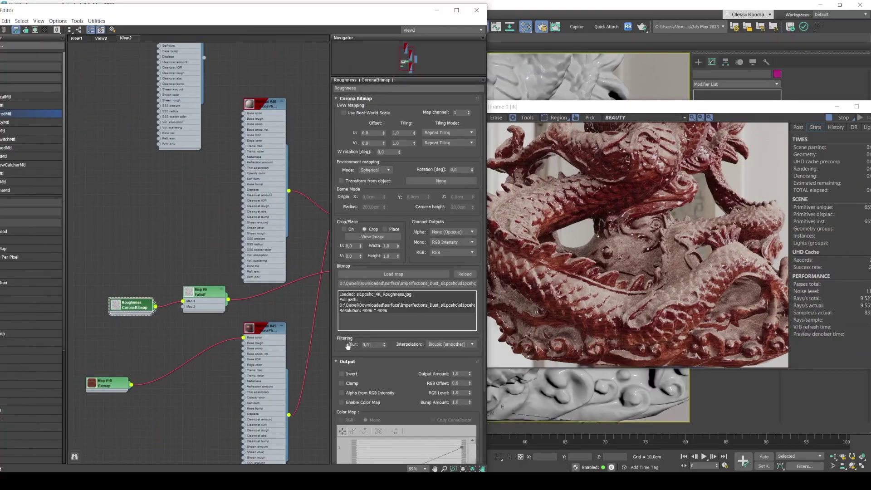
pyautogui.moveTo(404, 380); pyautogui.dragTo(413, 282)
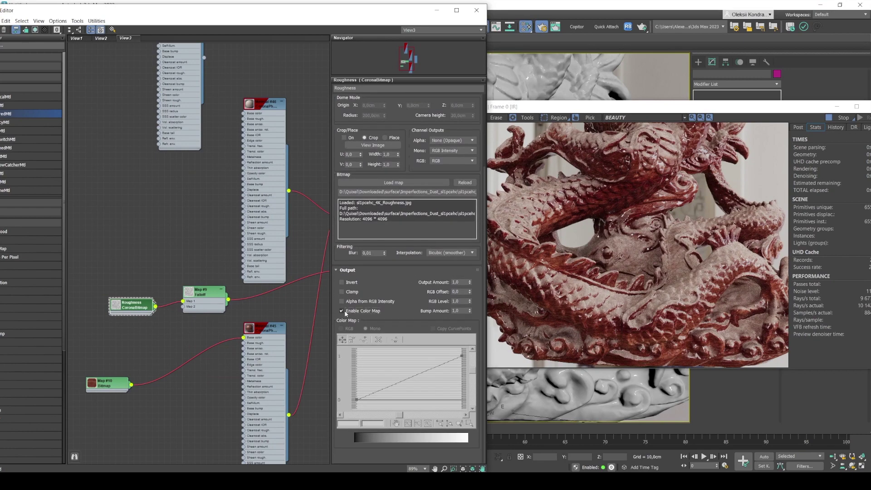
pyautogui.click(353, 401)
pyautogui.moveTo(353, 402); pyautogui.dragTo(354, 417)
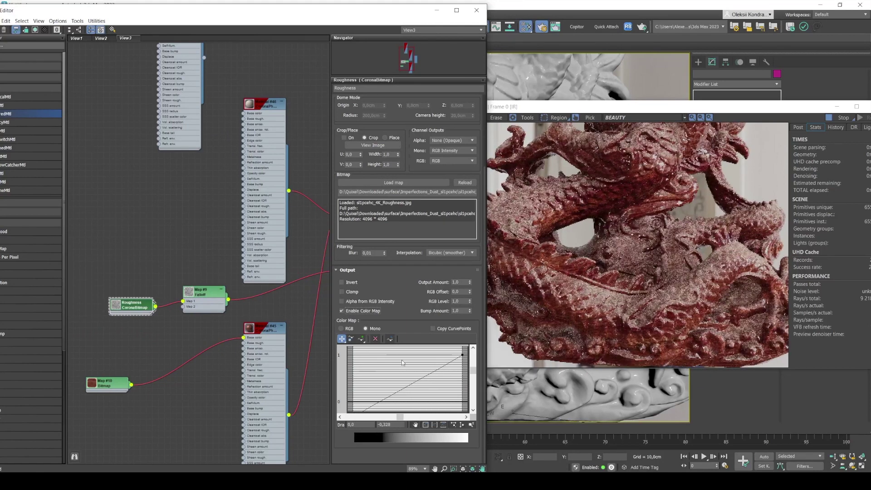
pyautogui.scroll(-2, 402, 362)
pyautogui.moveTo(368, 404); pyautogui.dragTo(368, 411)
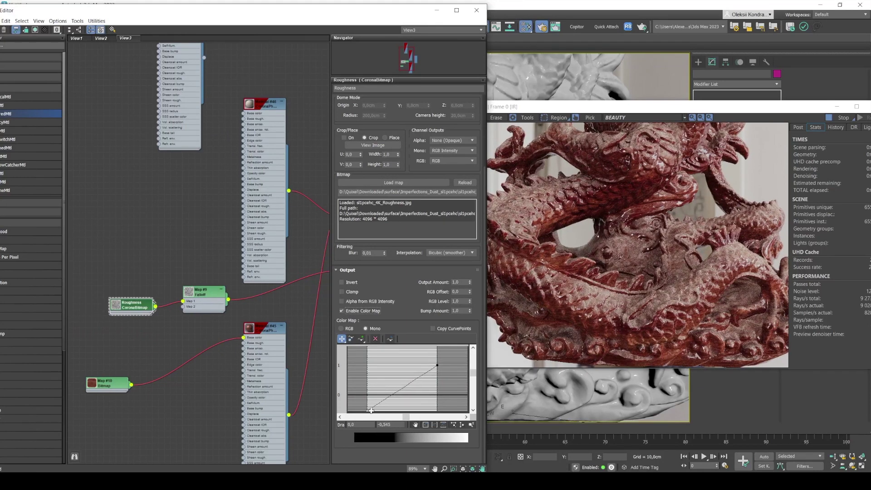
pyautogui.click(631, 276)
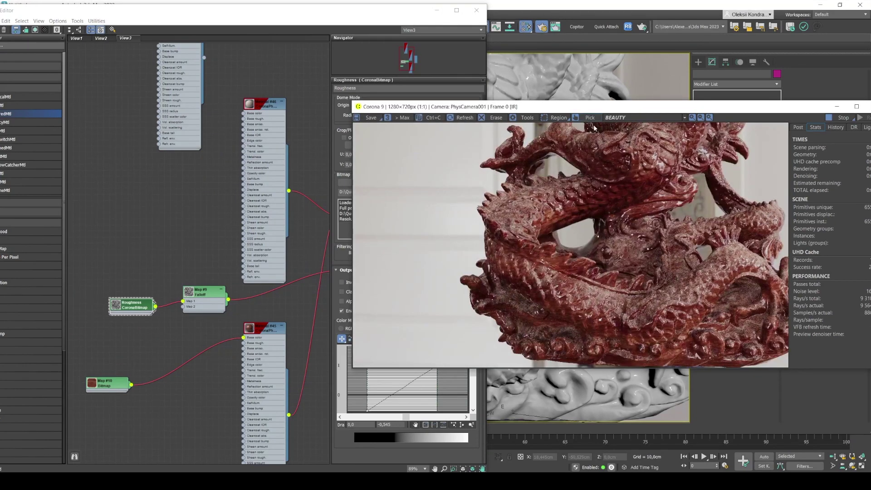
# Orbit and zoom the camera around the dragon's neck and coiled body to inspect the dust from several angles
pyautogui.moveTo(590, 107); pyautogui.dragTo(200, 59)
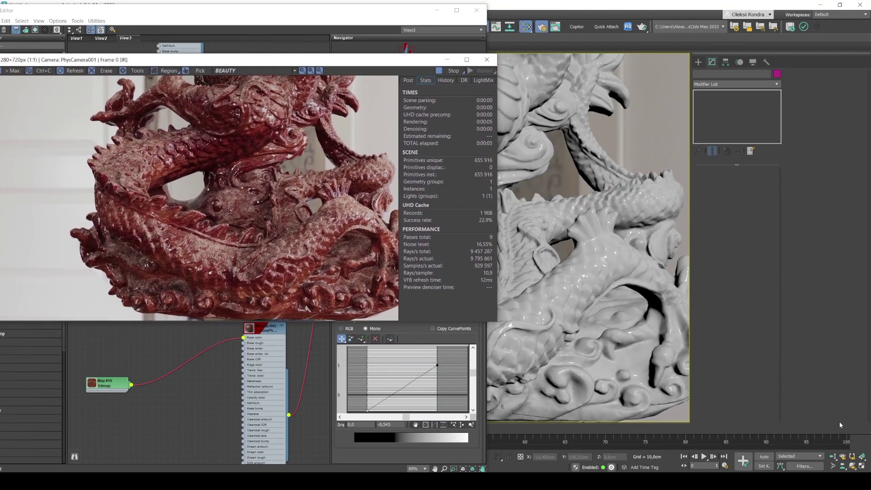
pyautogui.keyDown('alt'); pyautogui.moveTo(633, 267); pyautogui.dragTo(600, 262, button='middle'); pyautogui.keyUp('alt')
pyautogui.scroll(5, 595, 252)
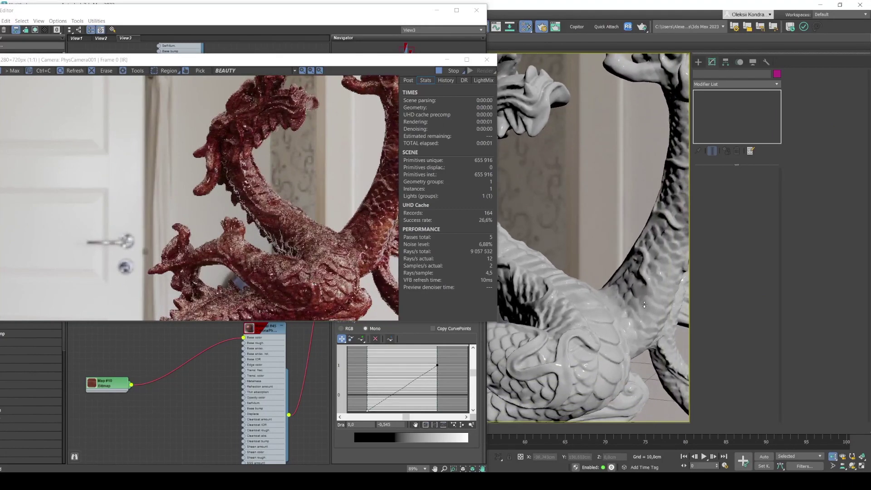
pyautogui.keyDown('alt'); pyautogui.moveTo(589, 242); pyautogui.dragTo(573, 215, button='middle'); pyautogui.keyUp('alt')
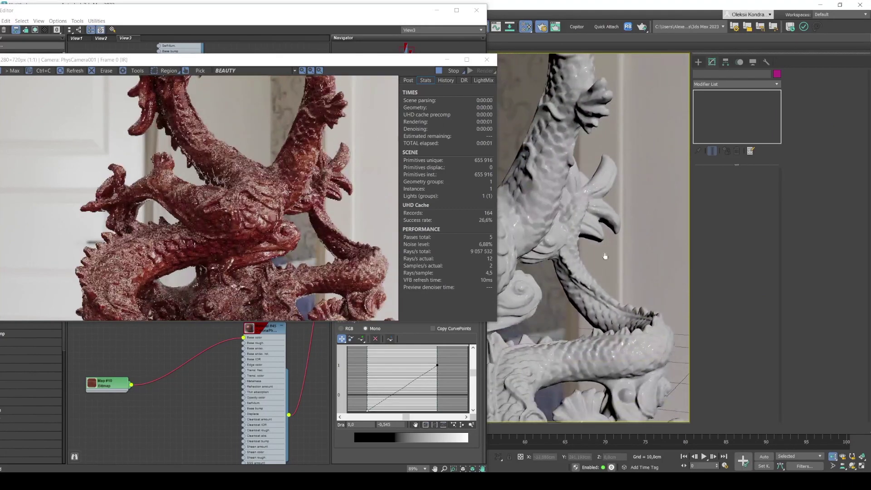
pyautogui.keyDown('alt'); pyautogui.moveTo(609, 245); pyautogui.dragTo(653, 317, button='middle'); pyautogui.keyUp('alt')
pyautogui.moveTo(284, 62); pyautogui.dragTo(513, 16)
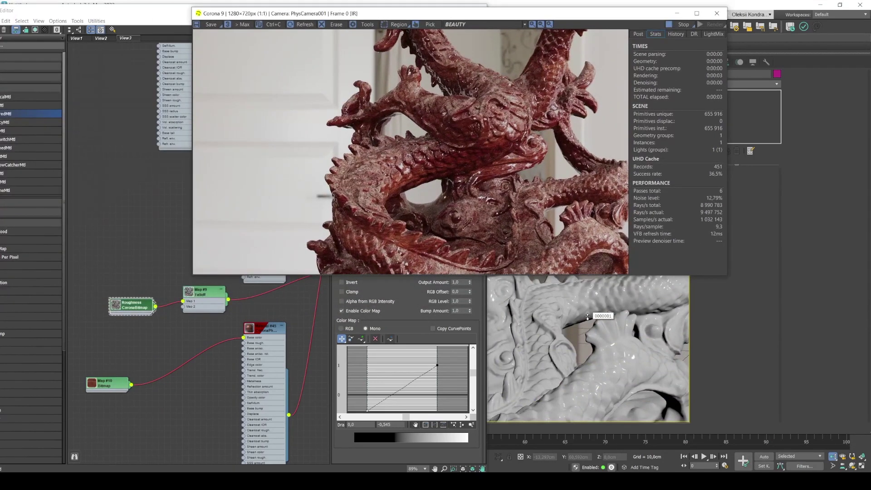